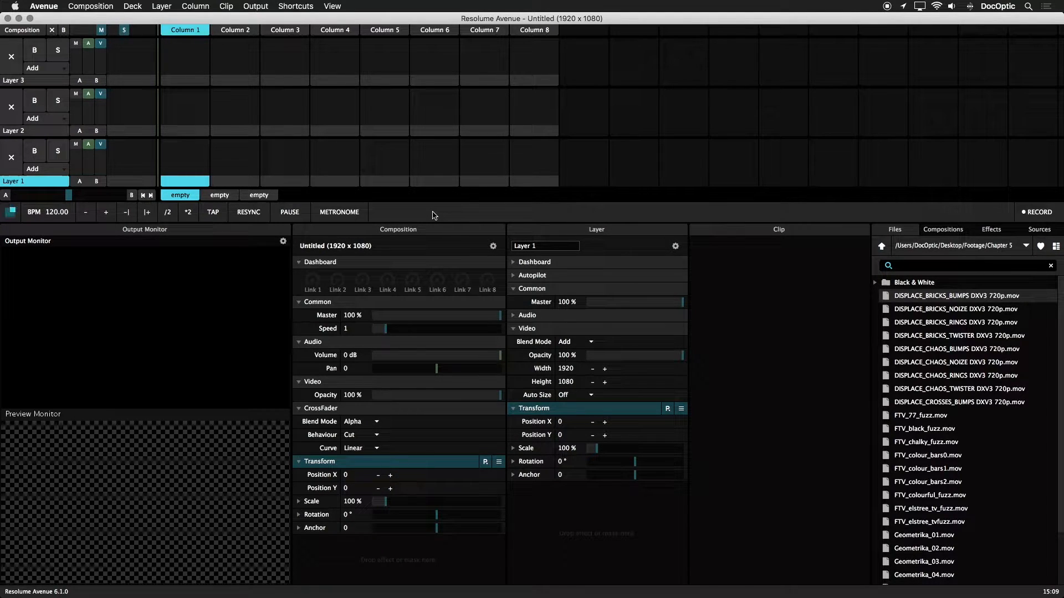
Step: Name the composition "4:3 Output", add a short SD description, set its size to 640 x 480 (VGA), and narrow the monitor area
click(103, 9)
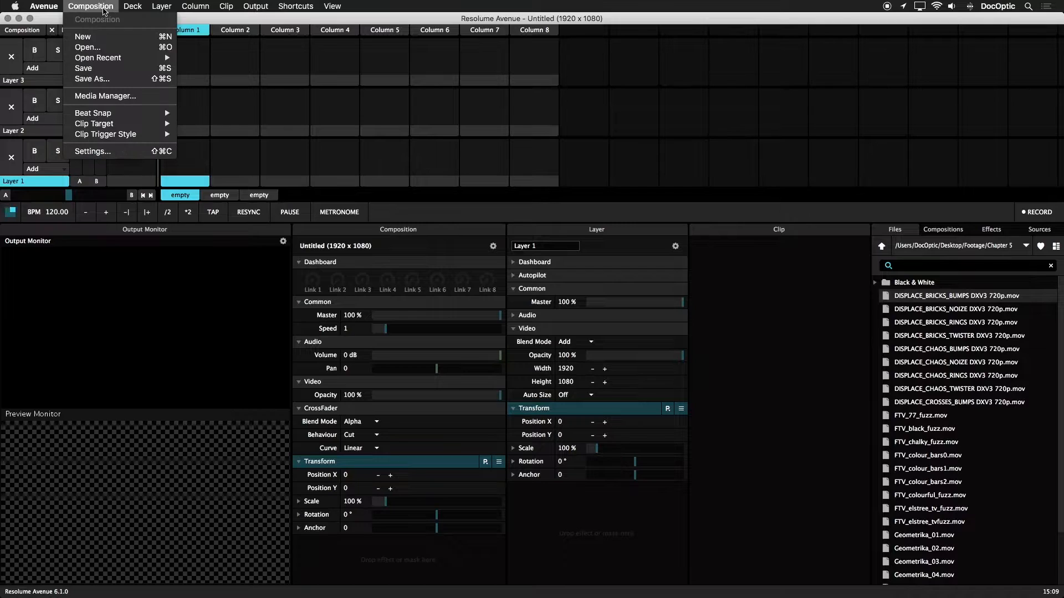
click(120, 152)
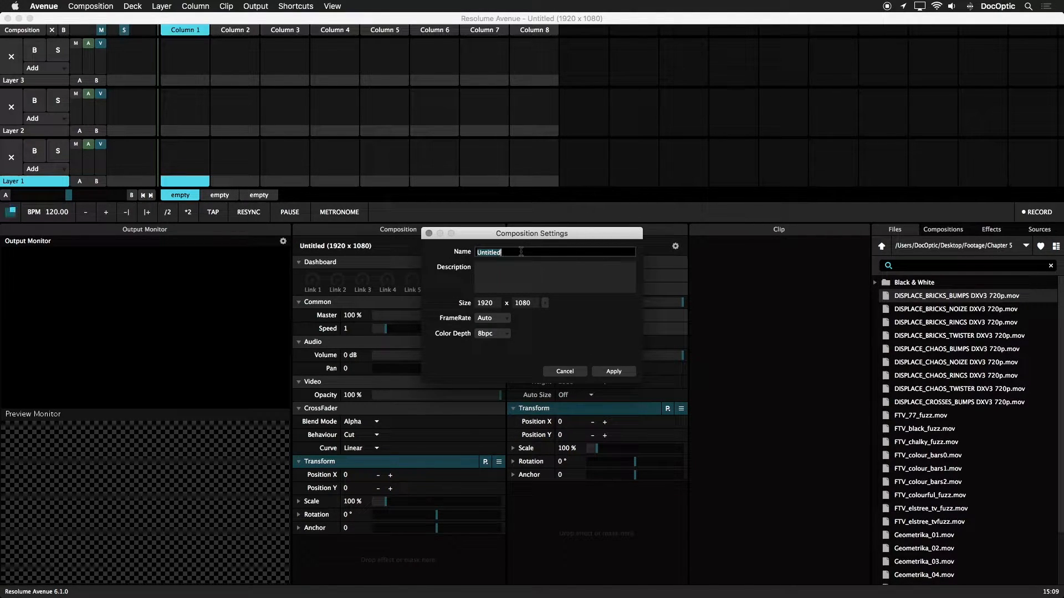
text(4:3 Output)
click(545, 303)
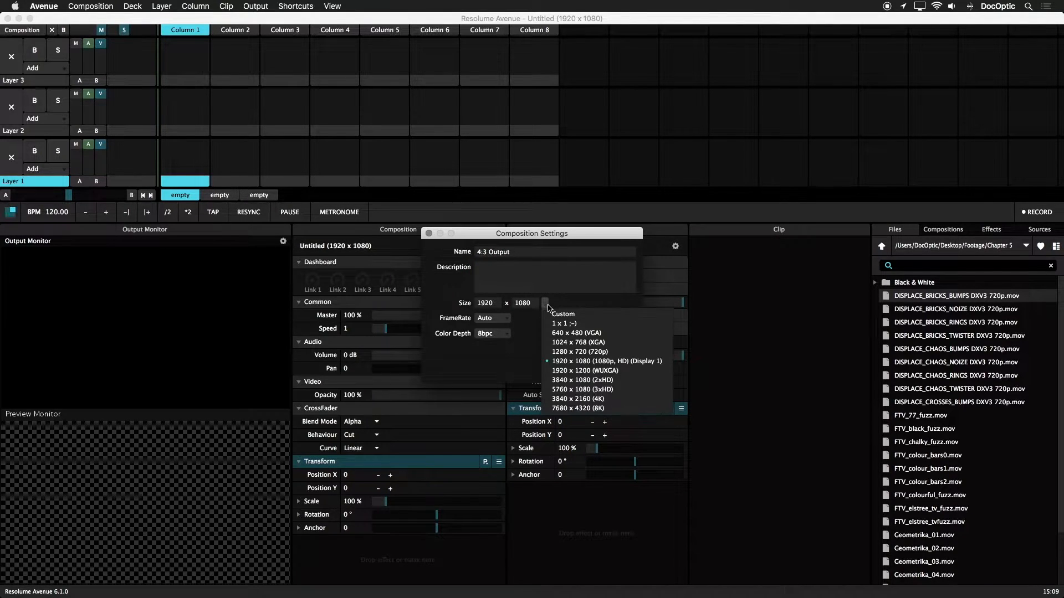
click(572, 333)
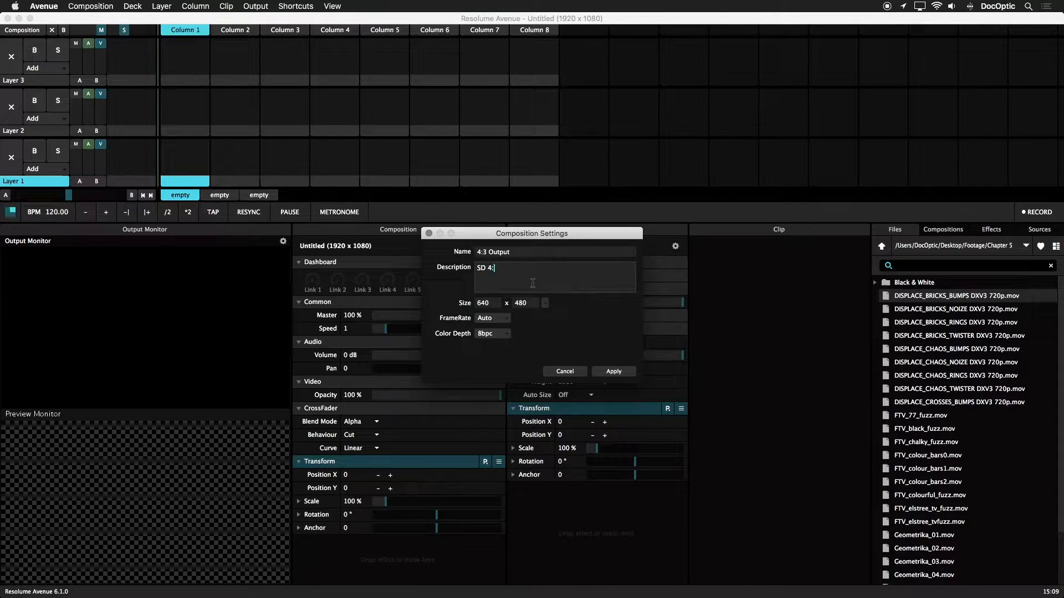
click(611, 370)
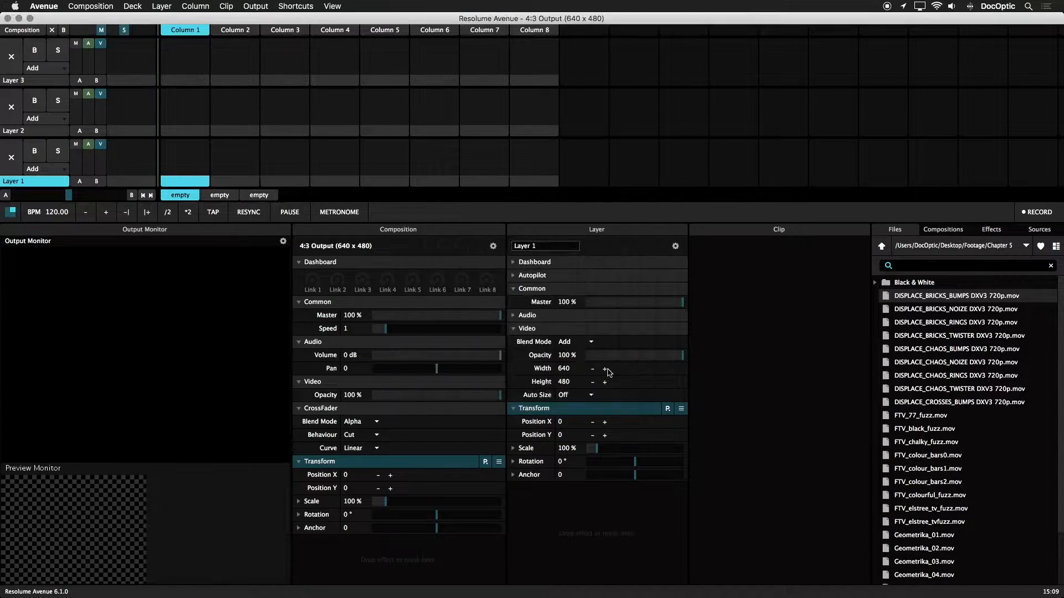
drag(264, 314, 220, 314)
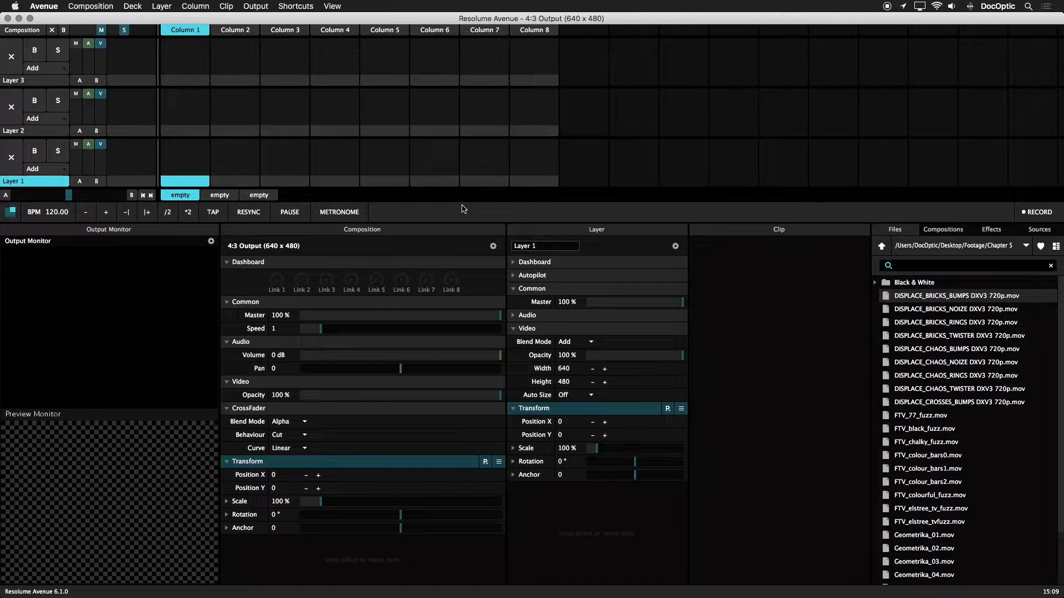
Step: Set Layer 1's Auto Size to Fill
click(62, 184)
click(589, 396)
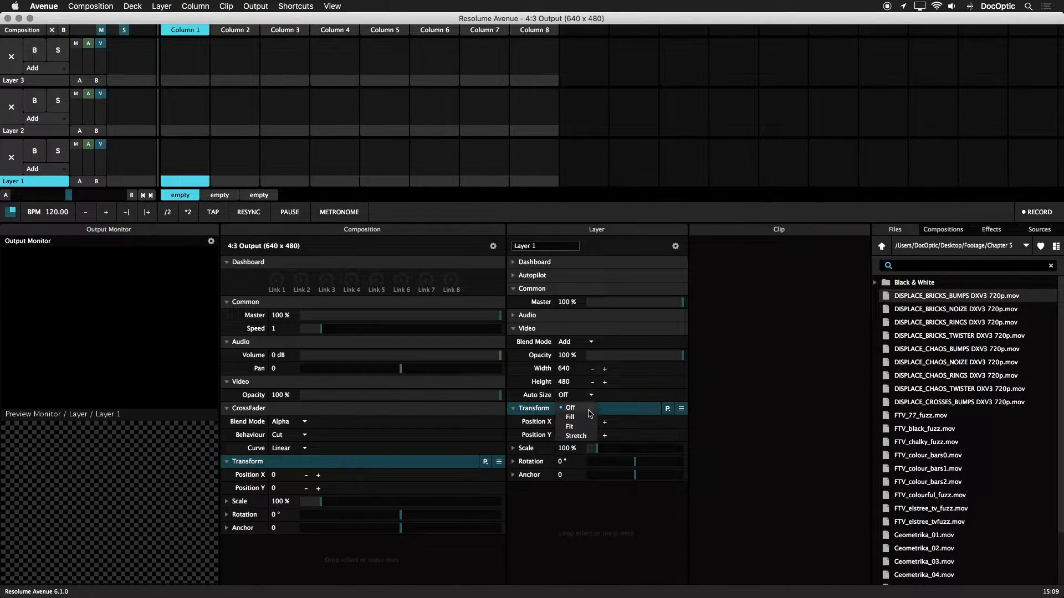
click(588, 417)
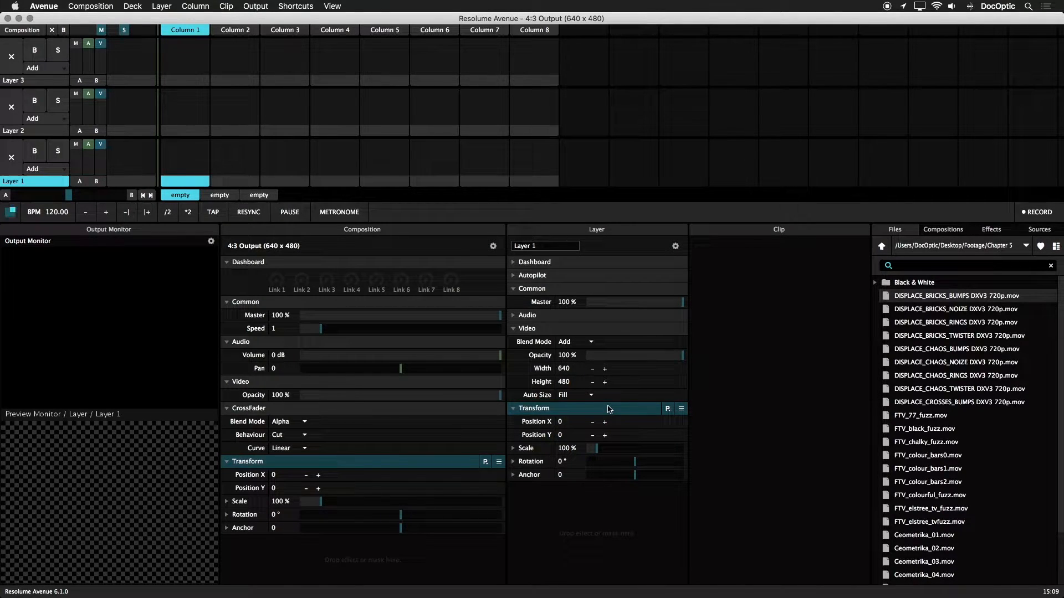
click(589, 395)
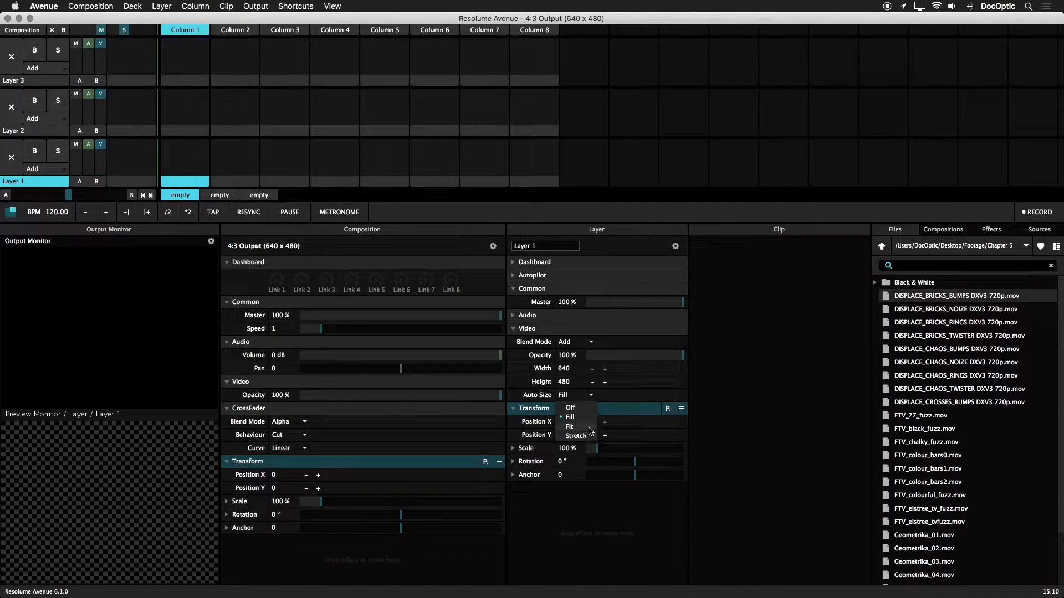
click(621, 398)
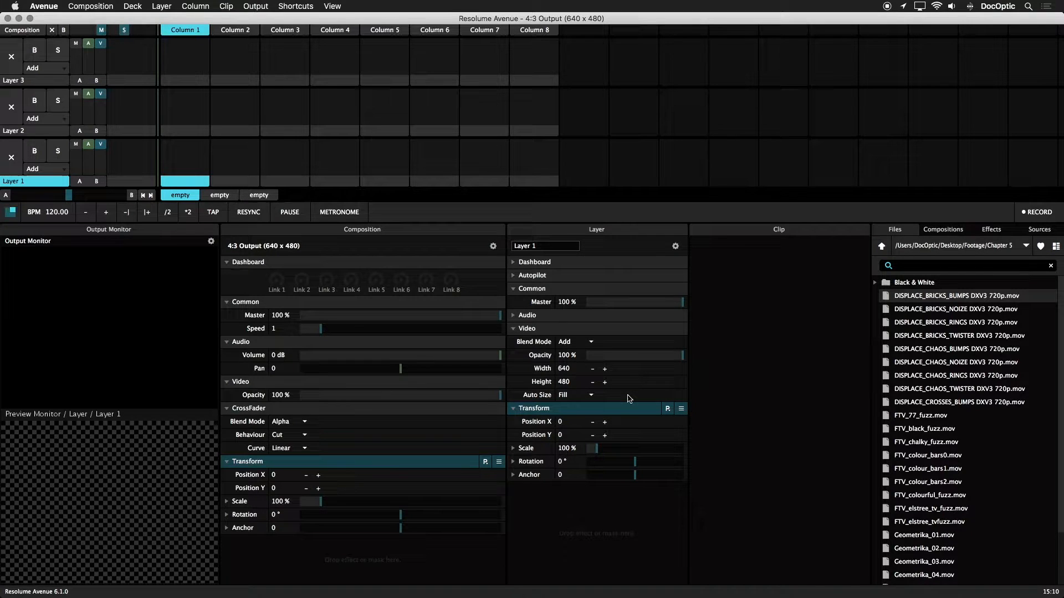
Step: Set Auto Size to Fill on both Layer 2 and Layer 3
click(50, 133)
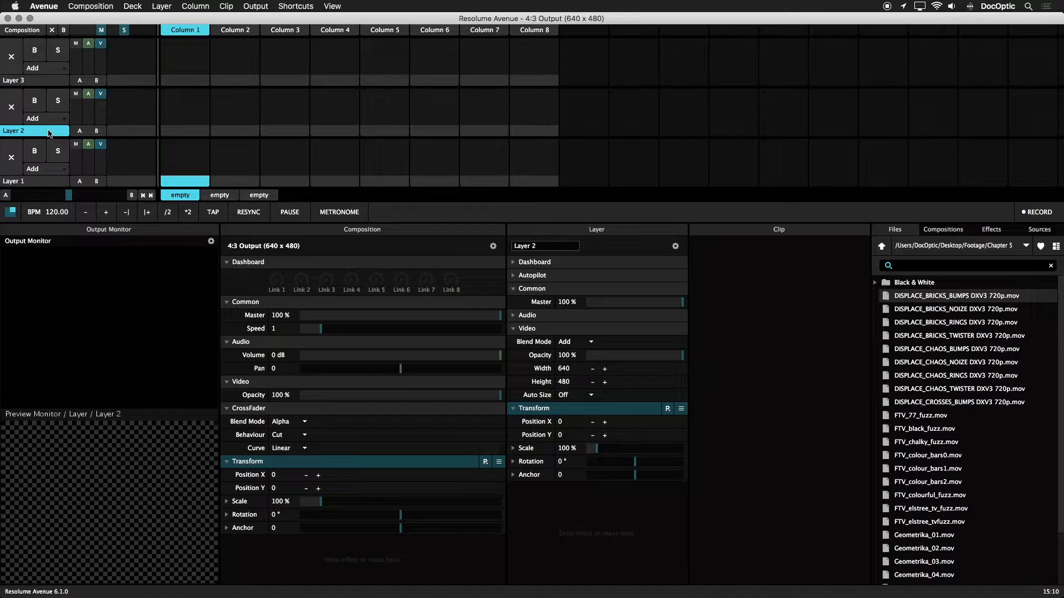
click(588, 399)
click(588, 420)
click(41, 82)
click(576, 395)
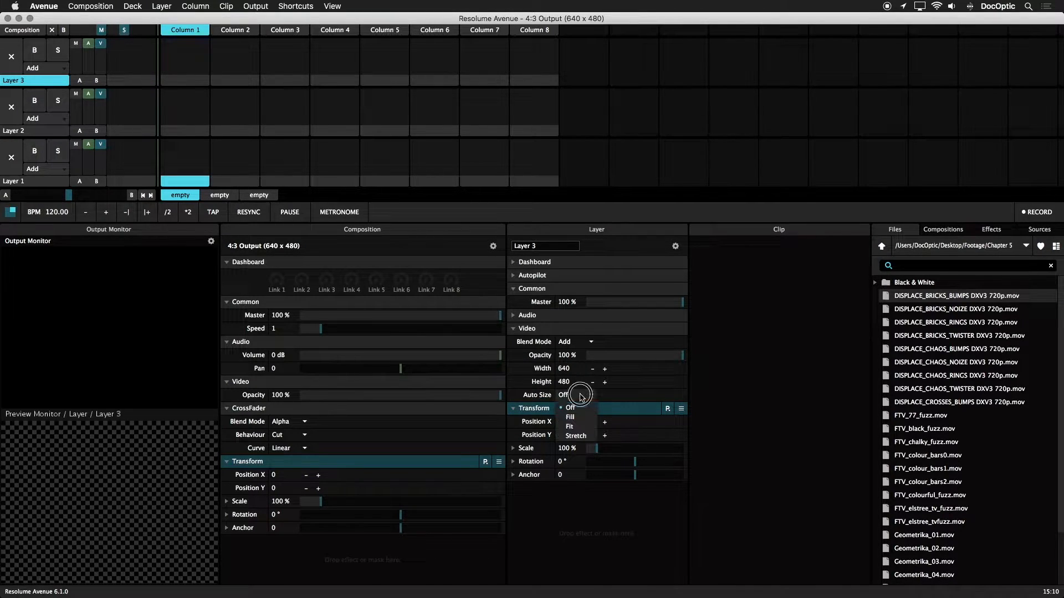
click(571, 418)
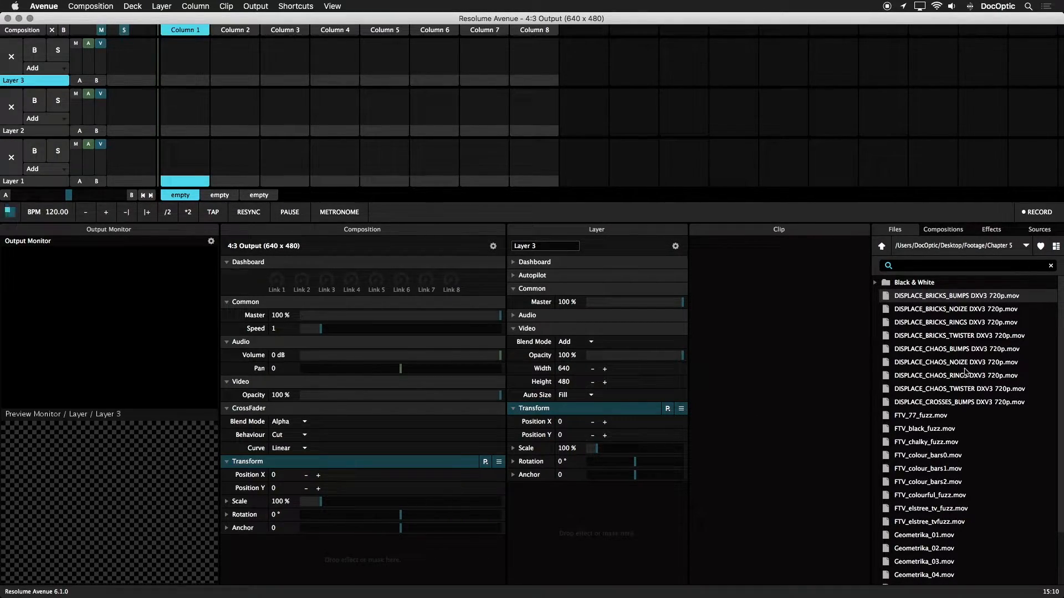
Step: Load the nine DISPLACE clips, from BRICKS_BUMPS to CROSSES_BUMPS, into the three layers across columns 1 to 3
click(960, 402)
shift+click(948, 299)
drag(948, 299, 217, 51)
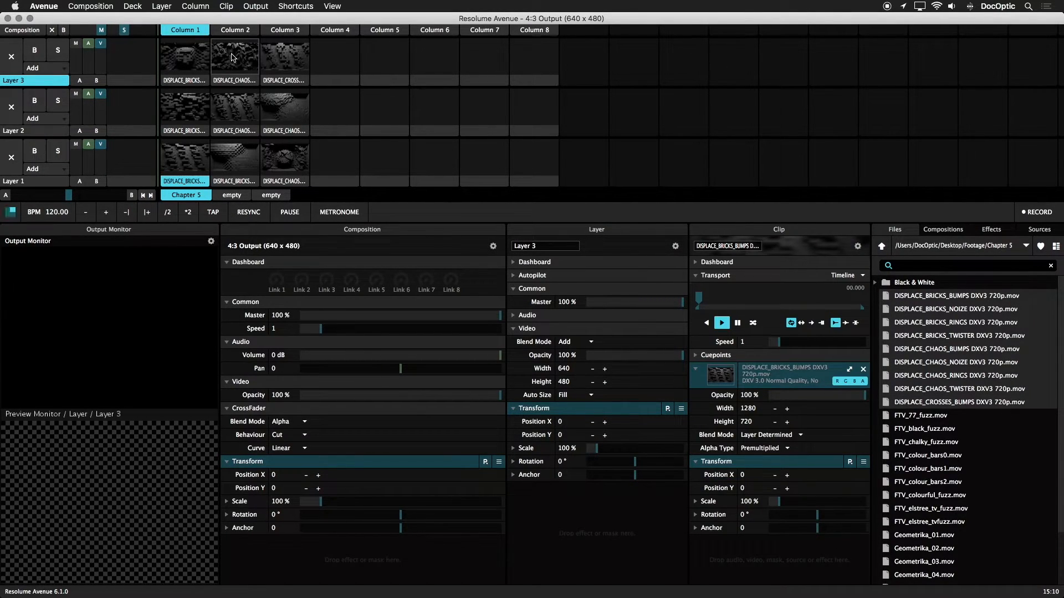
Step: Trigger the column 2 clip in Layer 1, the column 3 clip in Layer 2 and the column 1 clip in Layer 3
click(235, 159)
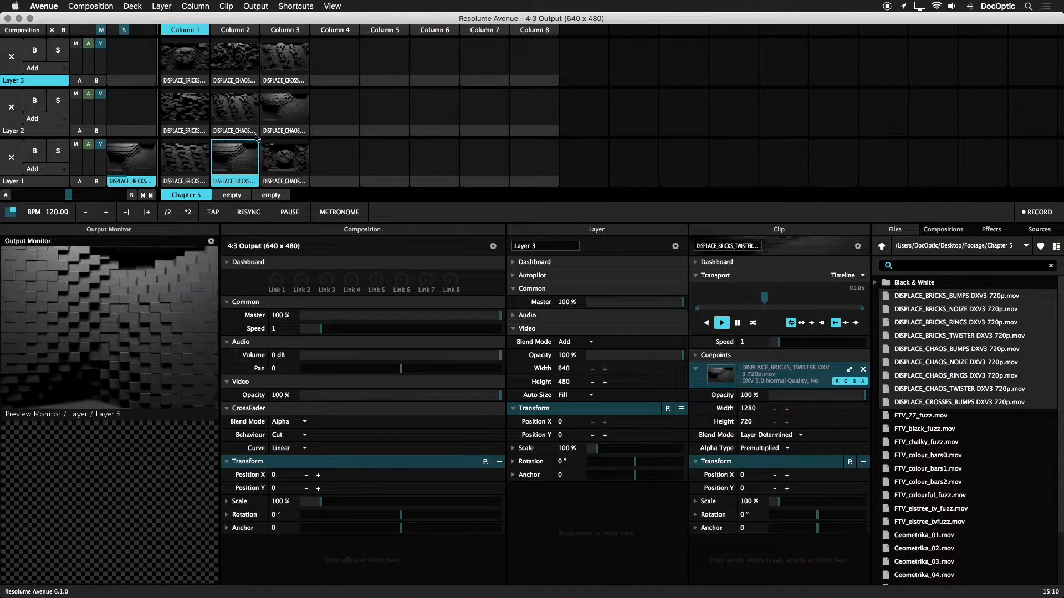
click(292, 111)
click(193, 61)
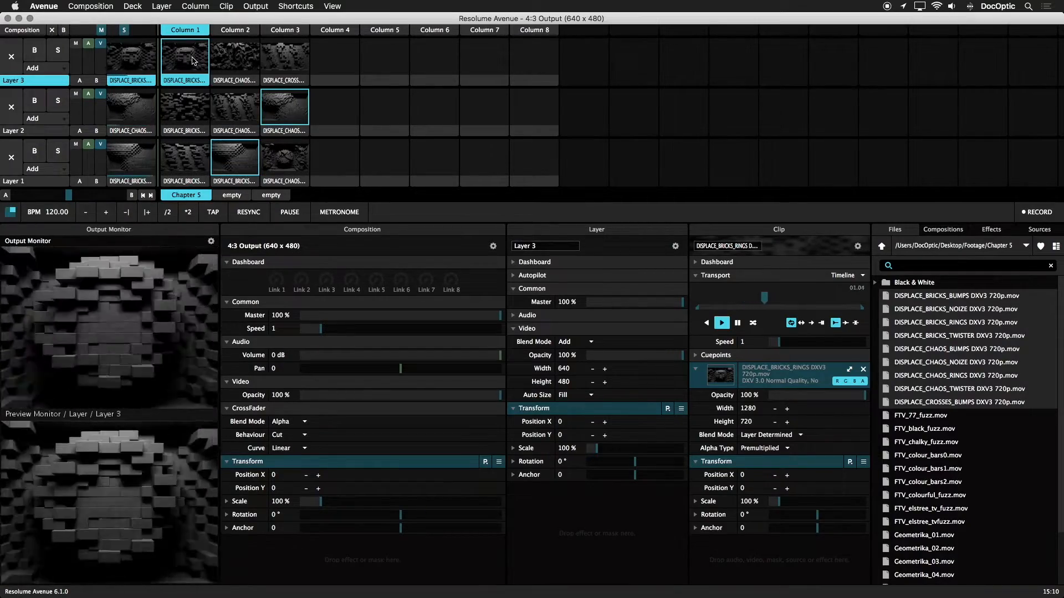
Step: Create a new composition named "16:9 Output" with a size of 1920 x 1080 (1080p, HD)
click(91, 6)
mouse_move(109, 64)
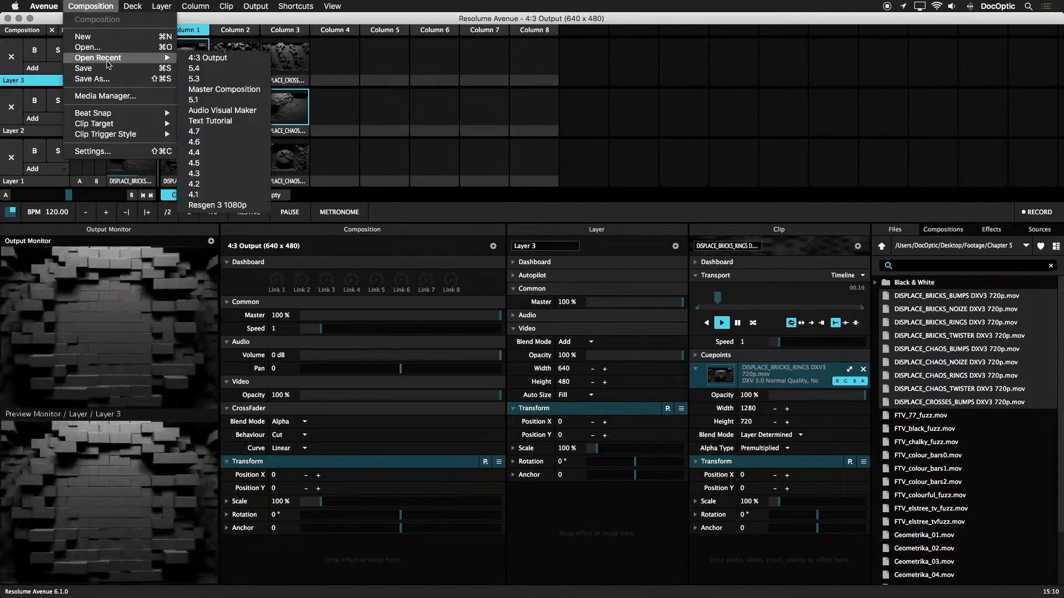
click(83, 37)
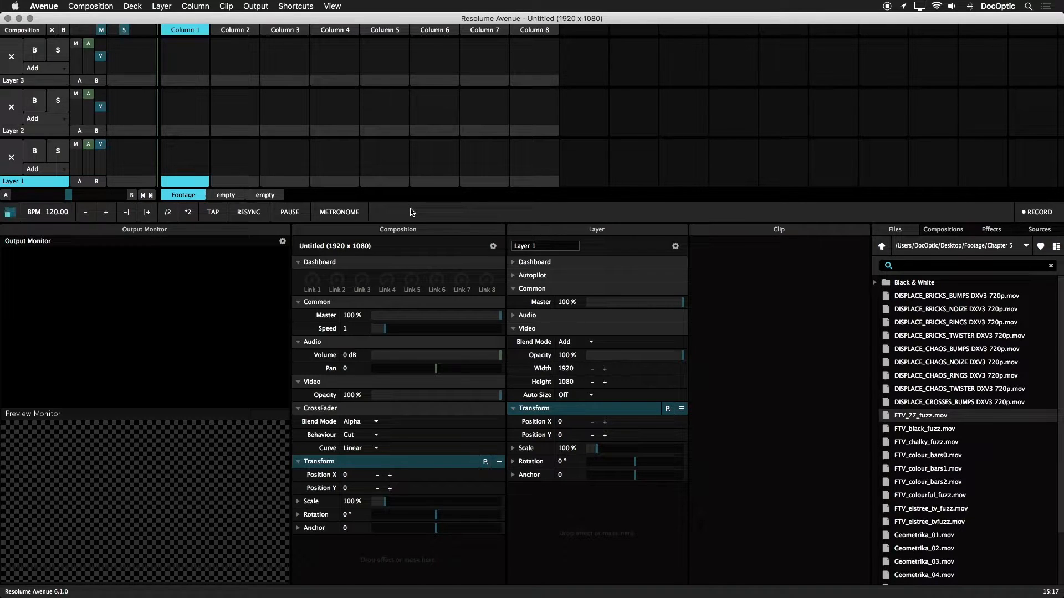
click(90, 6)
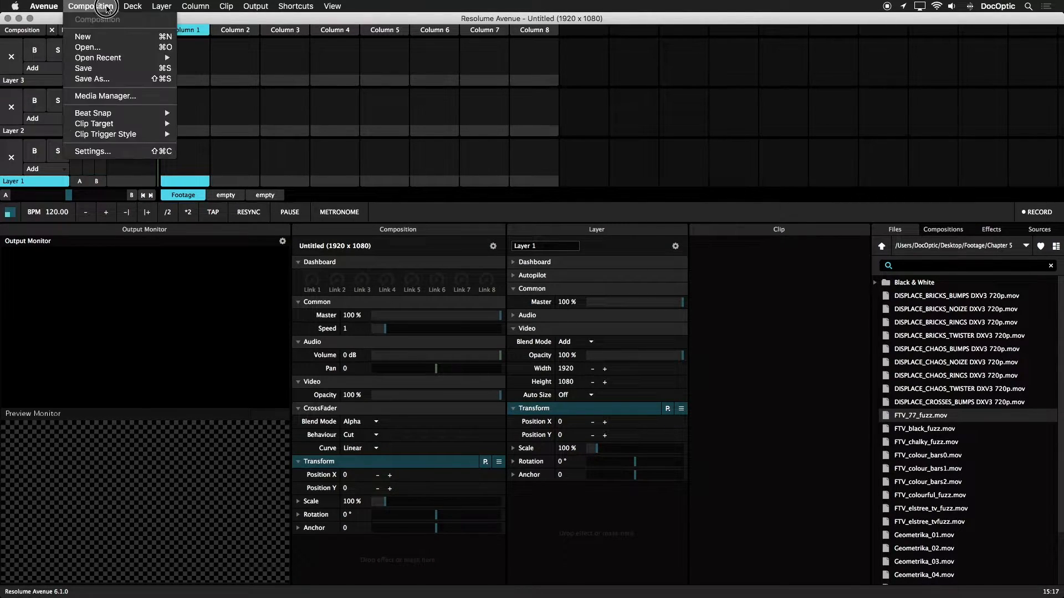
click(152, 151)
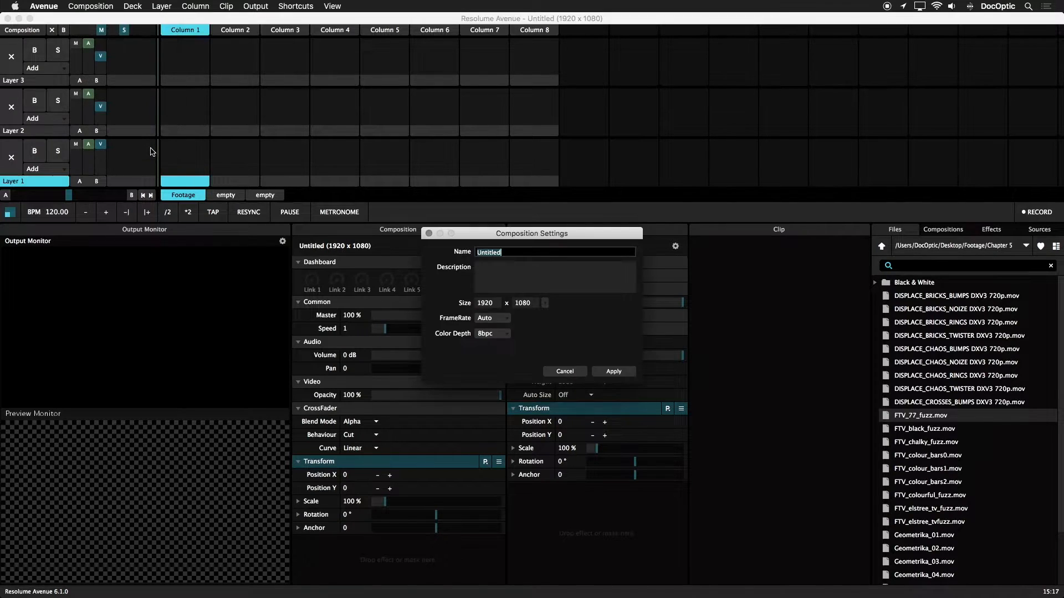
text(16:9)
click(544, 303)
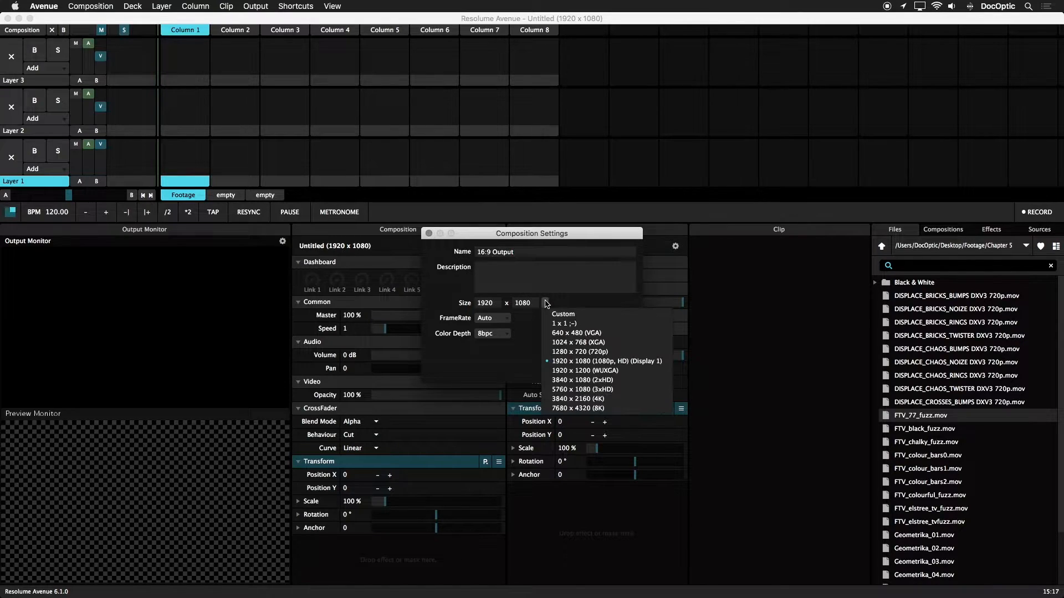
click(591, 361)
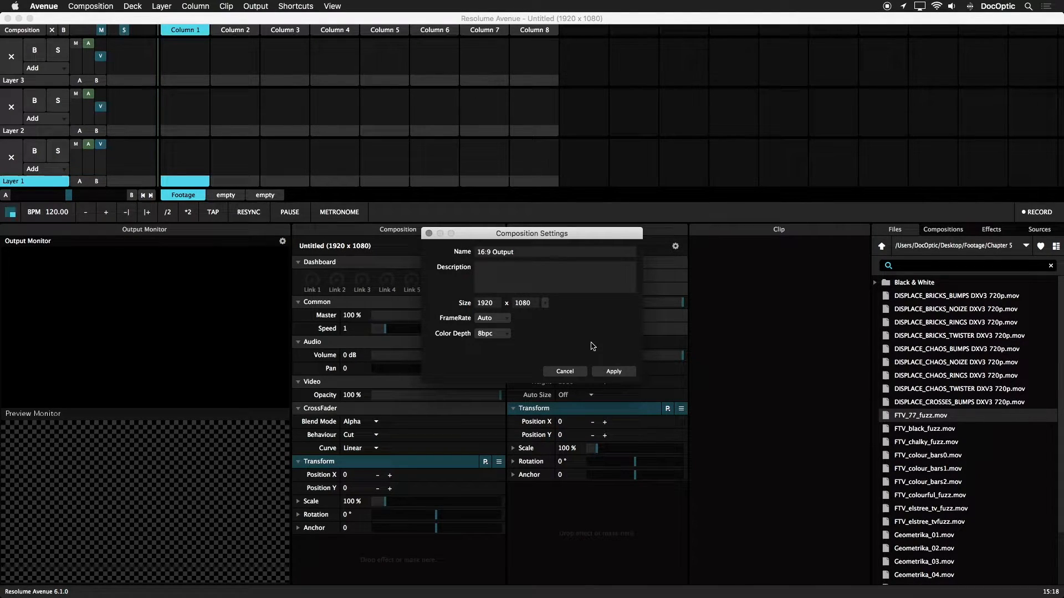
click(614, 371)
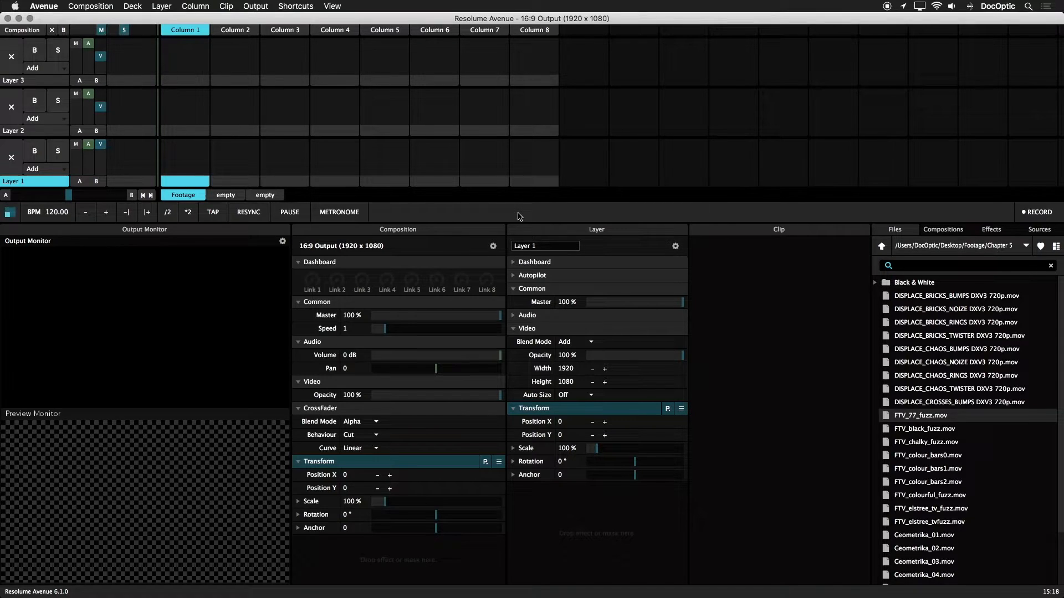
Step: Set Auto Size to Fill on Layers 1, 2 and 3 of the 16:9 composition
click(593, 395)
click(590, 417)
click(55, 132)
click(585, 396)
click(586, 419)
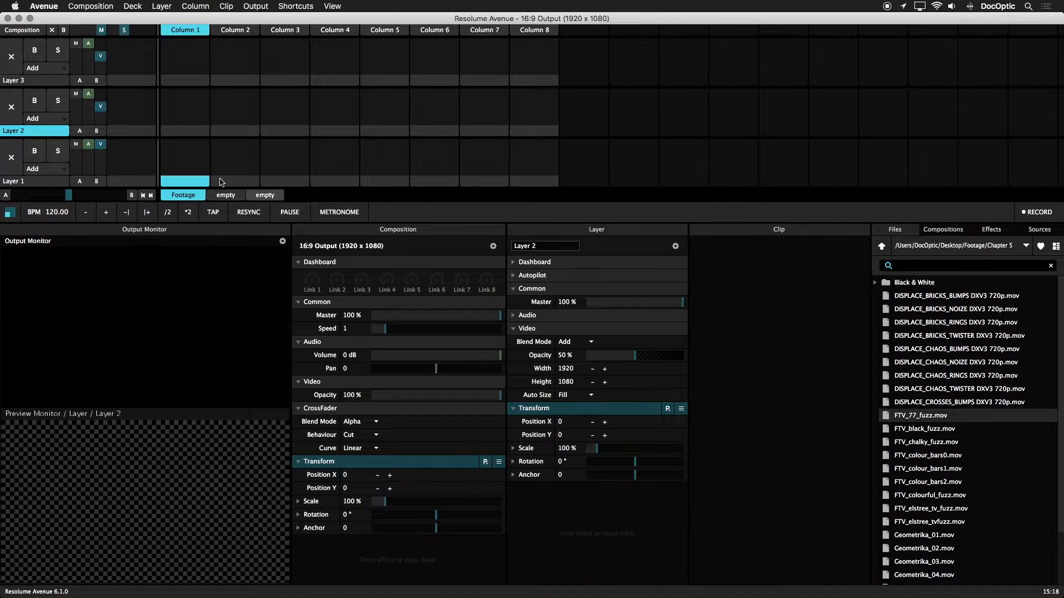
click(56, 89)
click(586, 395)
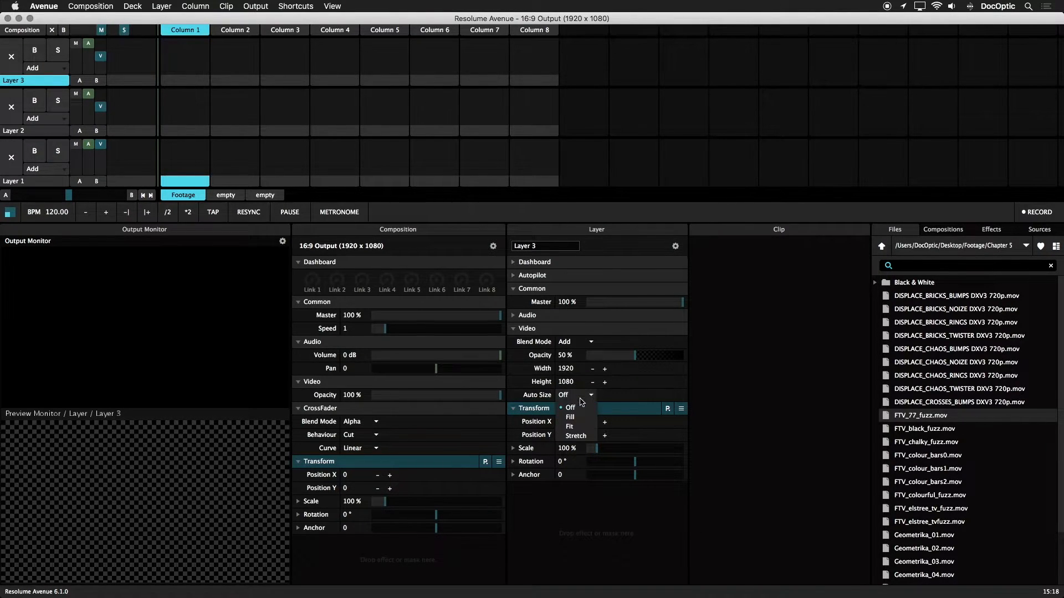
click(583, 419)
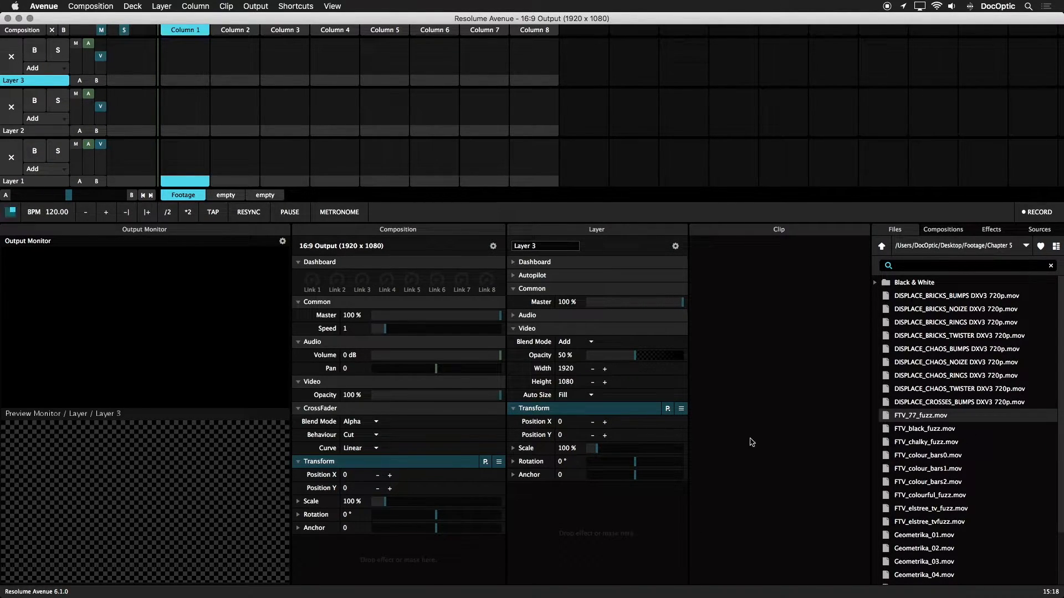
Step: Load the nine FTV clips, from FTV_77_fuzz to FTV_elstree_tvfuzz, into Layer 1 starting at column 1
click(941, 522)
shift+click(946, 421)
drag(946, 421, 185, 166)
Step: Load the nine DISPLACE clips into Layer 2 starting at column 1 and raise that layer's video opacity to full
click(986, 401)
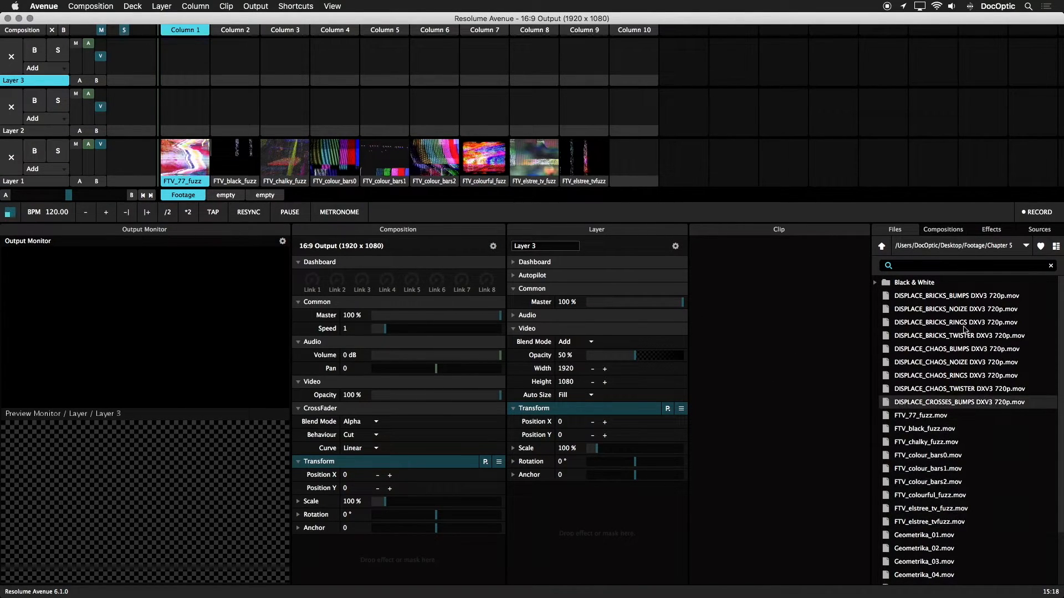
shift+click(954, 297)
drag(986, 312, 200, 113)
drag(105, 109, 101, 86)
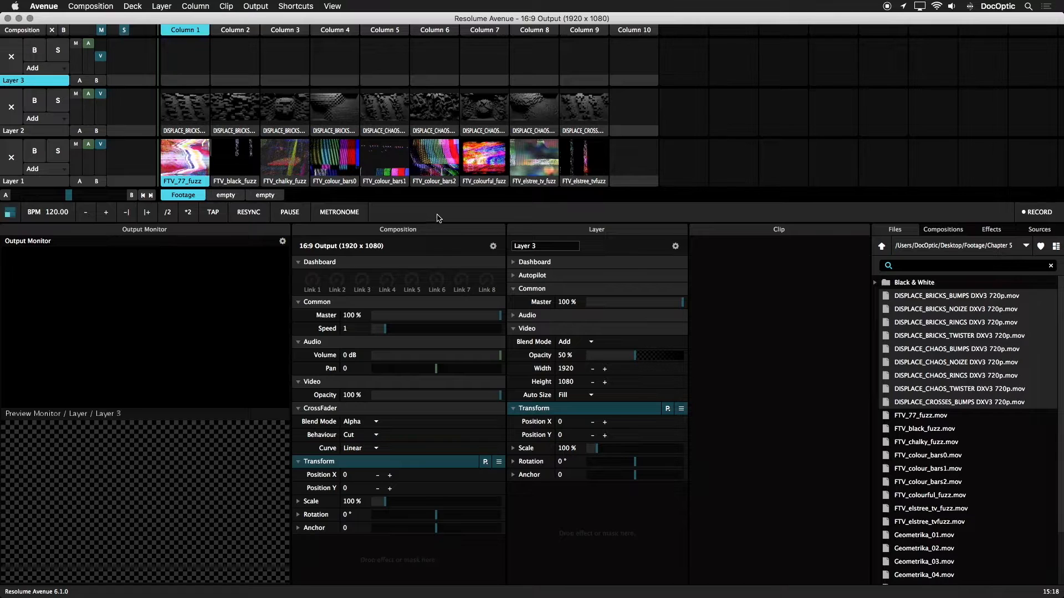
Step: Preview the FTV_colour_bars0, FTV_colourful_fuzz and DISPLACE_BRICKS_TWISTER clips at their original size without triggering them
click(335, 181)
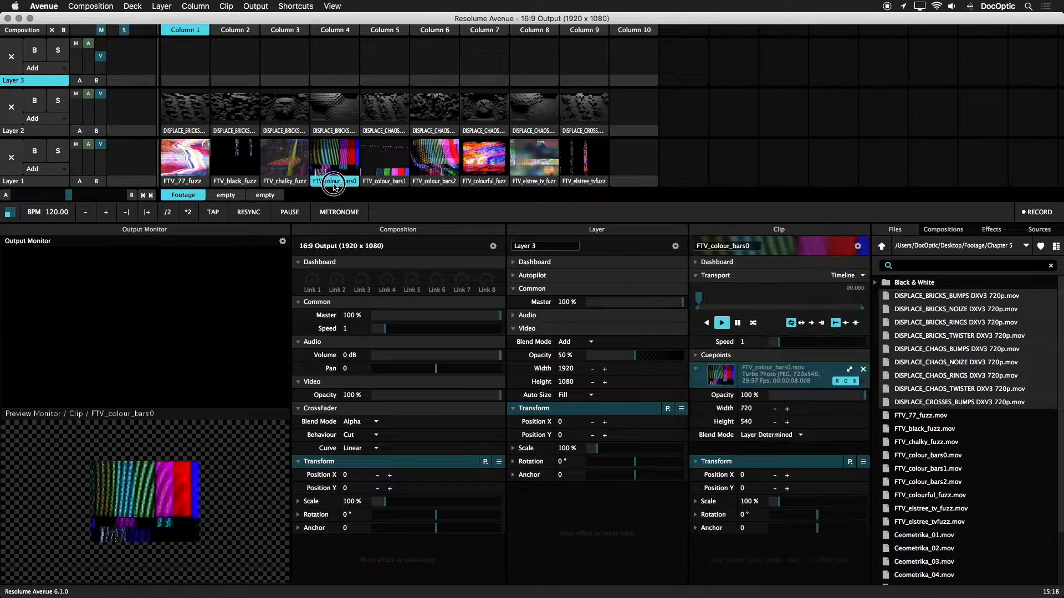
click(484, 181)
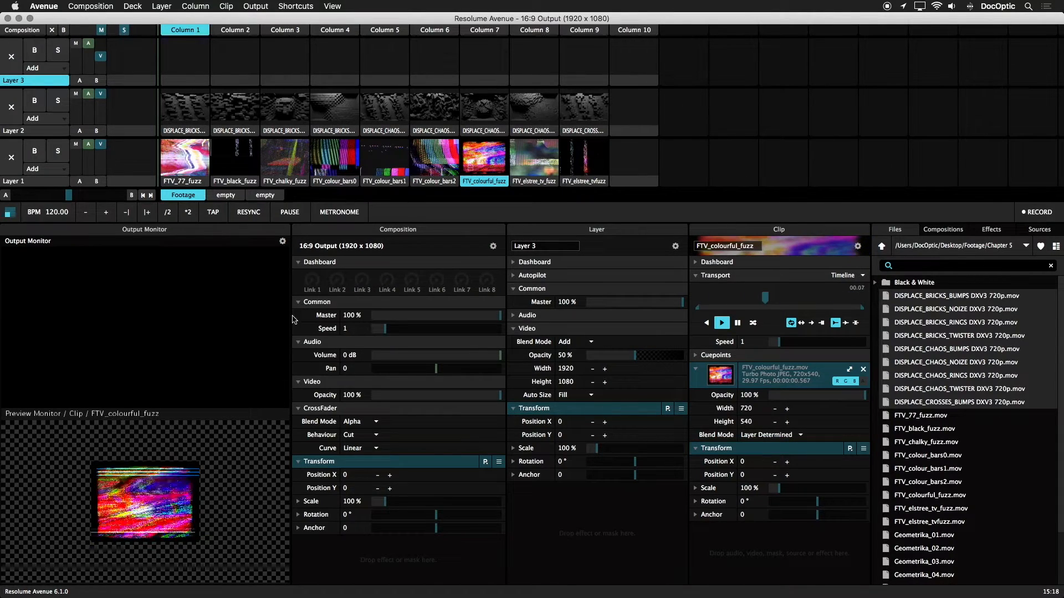
click(318, 132)
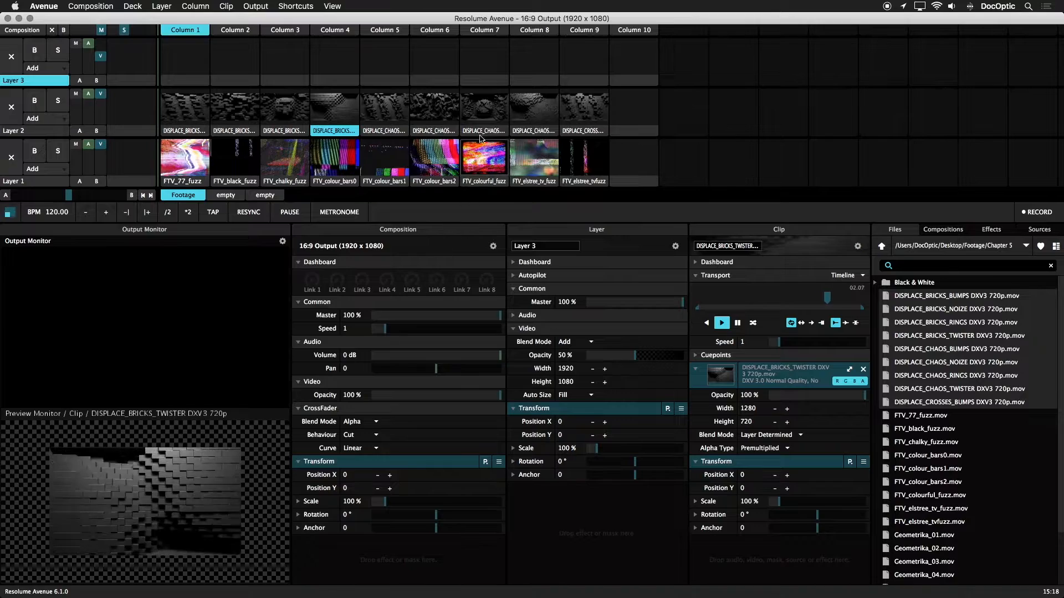
Step: Trigger FTV_colour_bars0 and FTV_colourful_fuzz in Layer 1, followed by DISPLACE_BRICKS_RINGS and DISPLACE_CHAOS_NOIZE in Layer 2
click(196, 177)
click(334, 161)
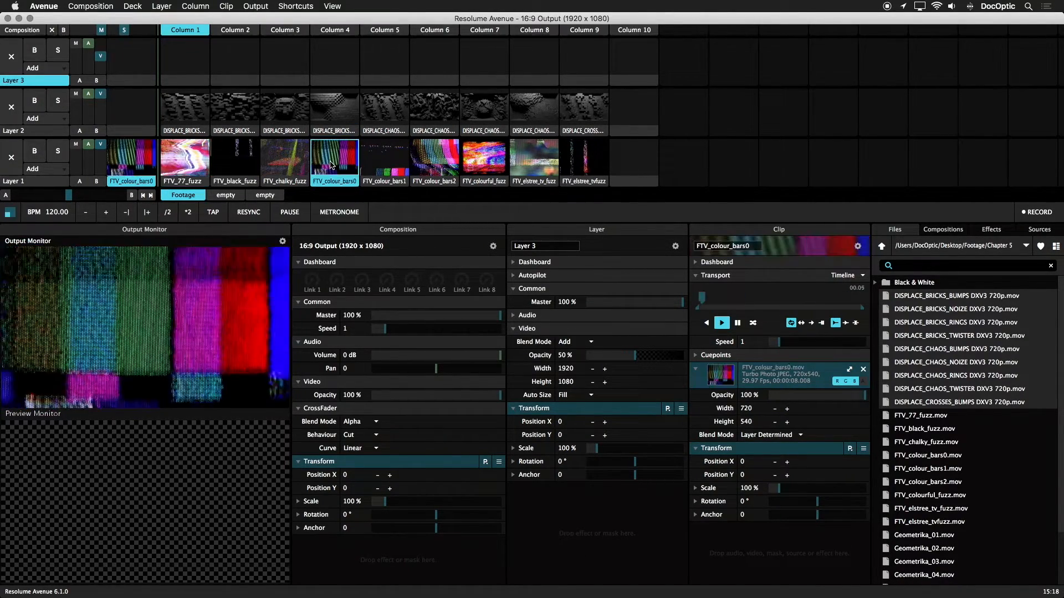
click(475, 164)
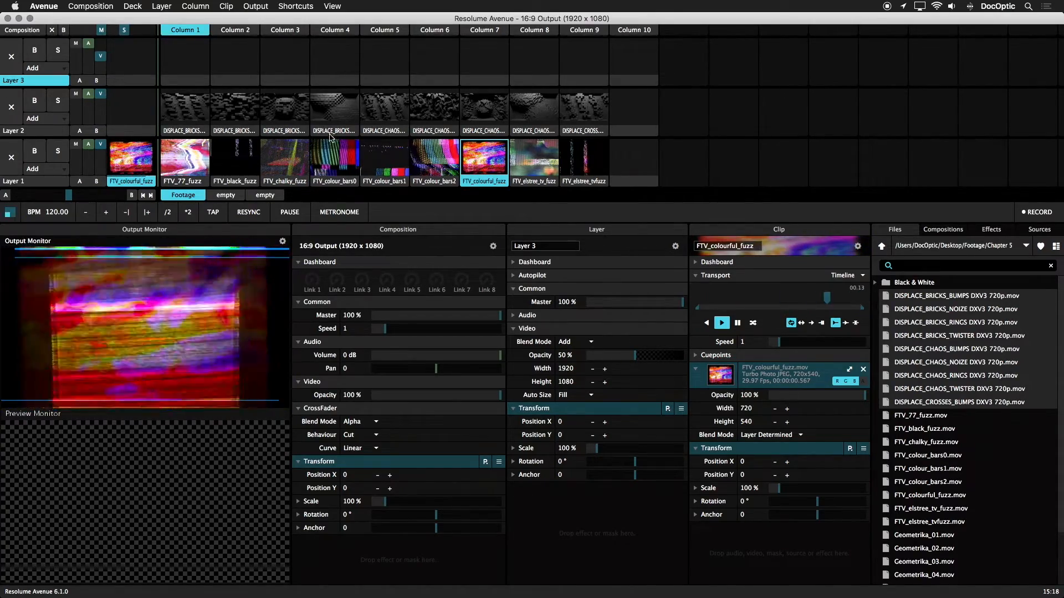
click(284, 111)
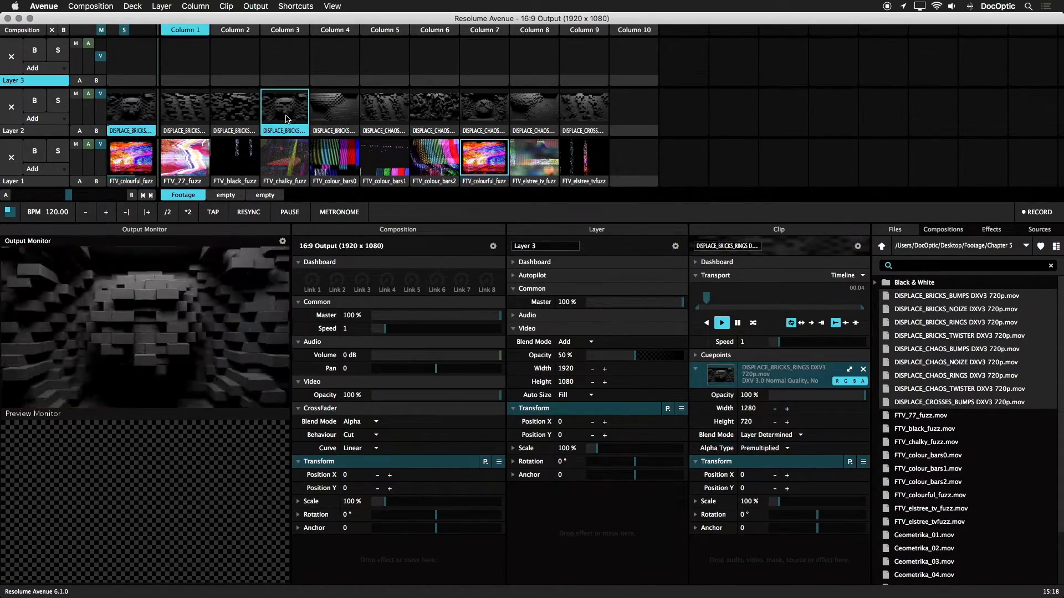
click(431, 118)
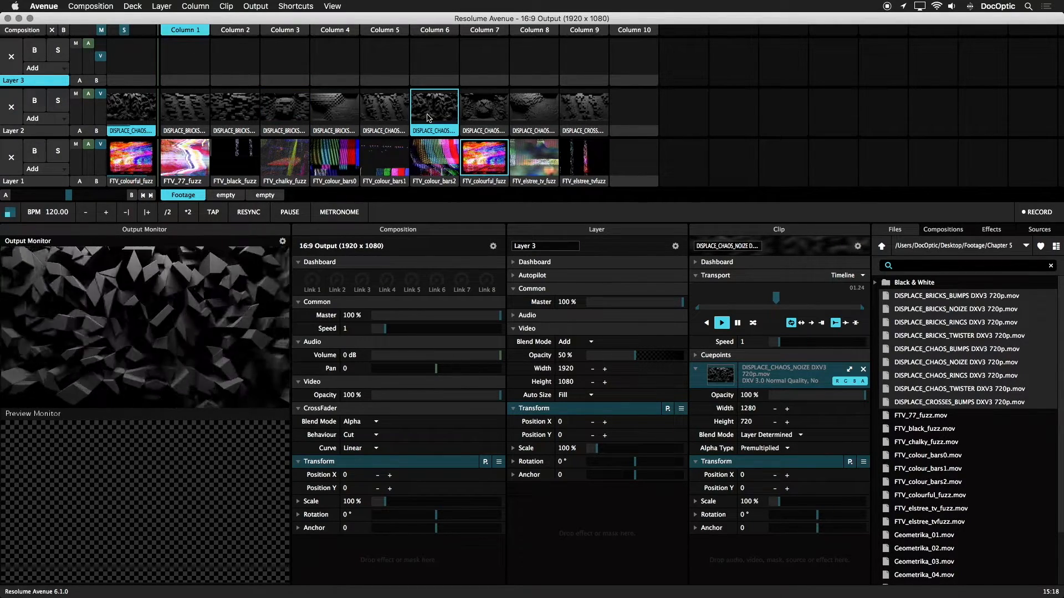
Step: Save the current 16:9 Output composition and create a new, empty composition
click(105, 7)
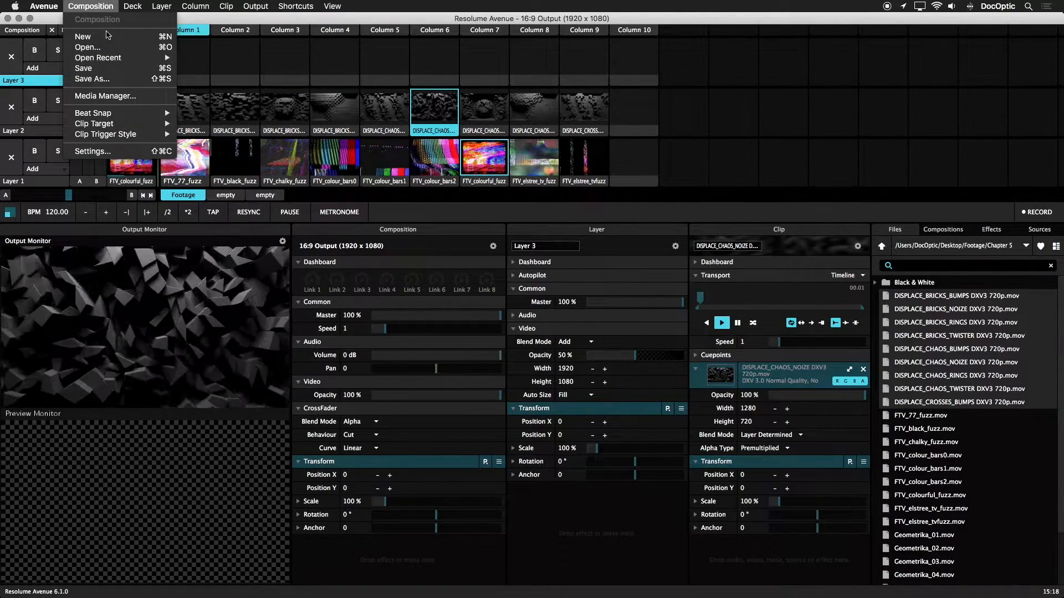
click(107, 68)
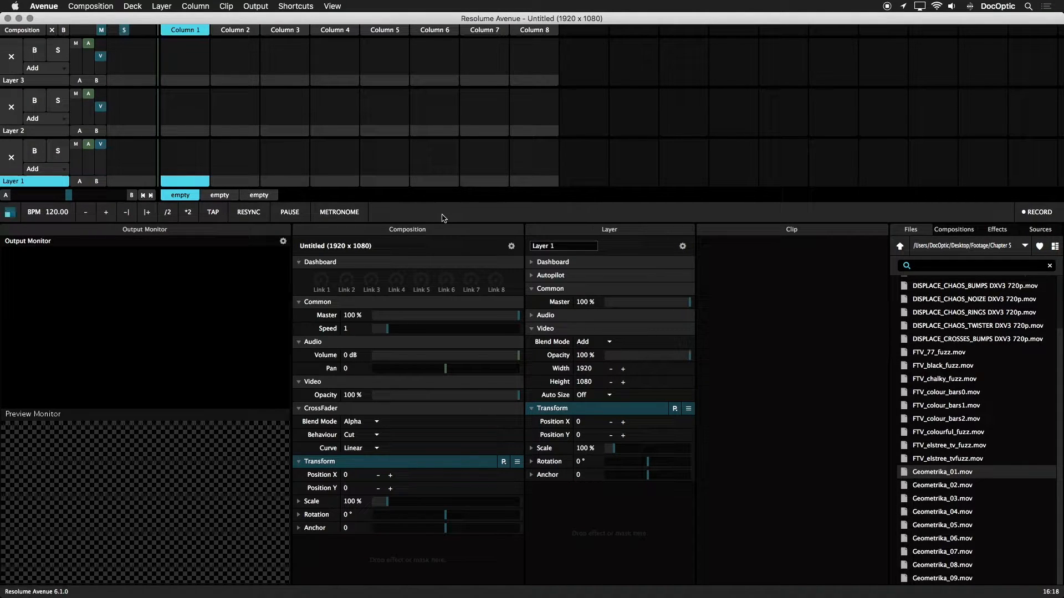
click(81, 7)
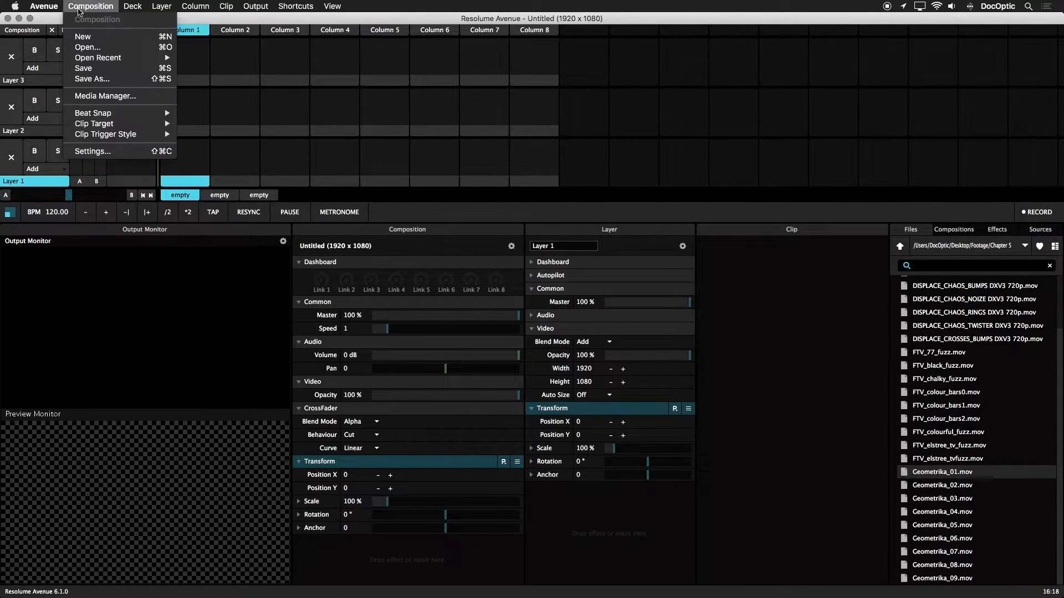
click(94, 37)
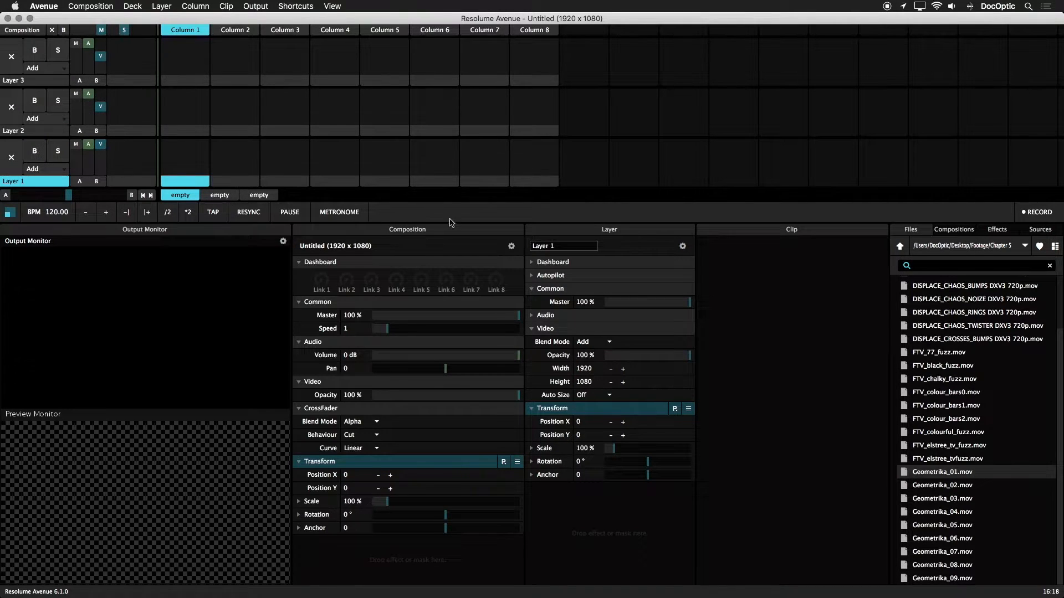
Step: Raise the video opacity of Layer 3 and Layer 2 to full
drag(101, 56, 103, 32)
mouse_move(101, 107)
mouse_down()
mouse_move(101, 88)
mouse_move(110, 92)
mouse_up()
Step: In the composition settings, enter the name Dual Display and the description Two 16:9 Displays
click(98, 7)
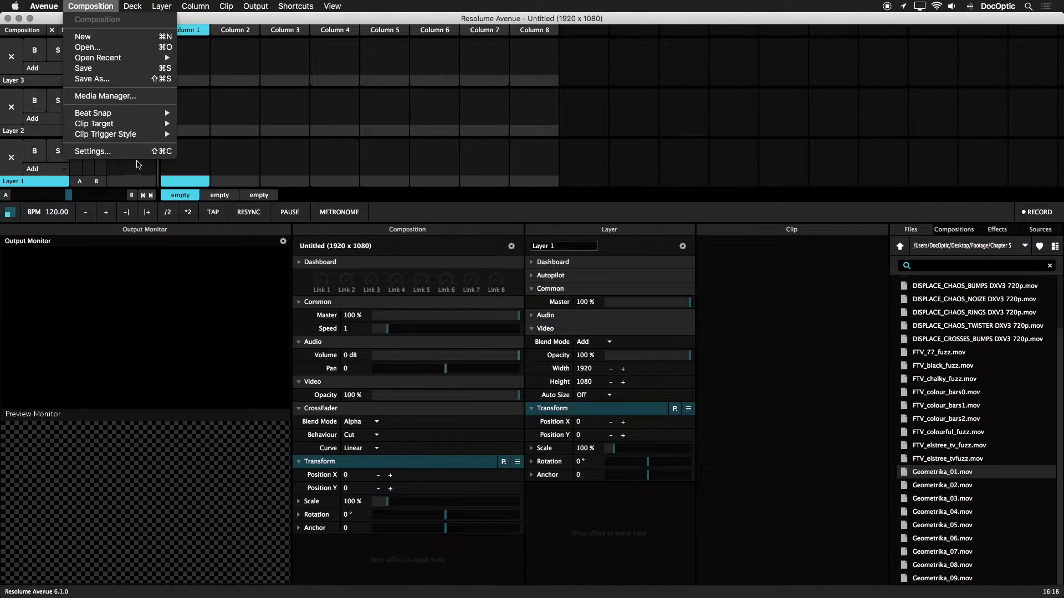
click(135, 156)
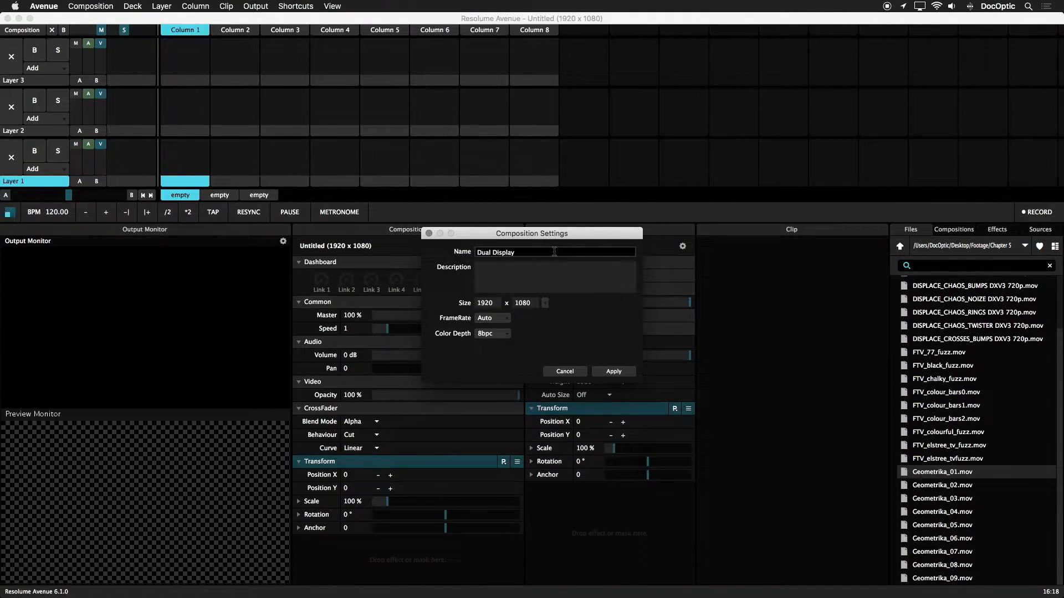
click(549, 272)
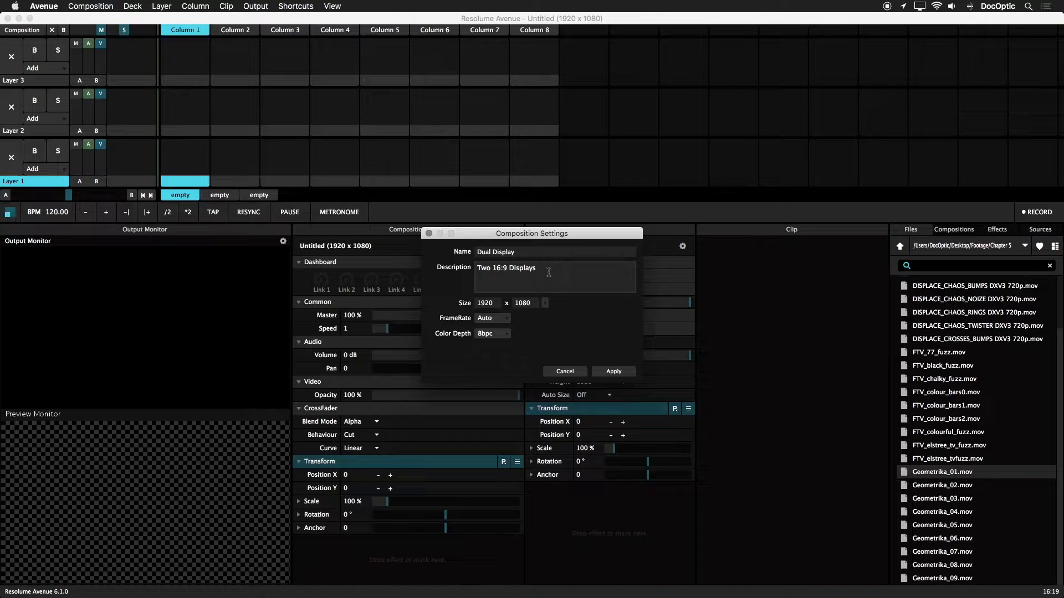
Step: Set the composition size to 3840 x 1080 (2xHD) and apply the settings
click(496, 303)
click(600, 315)
click(592, 324)
click(545, 304)
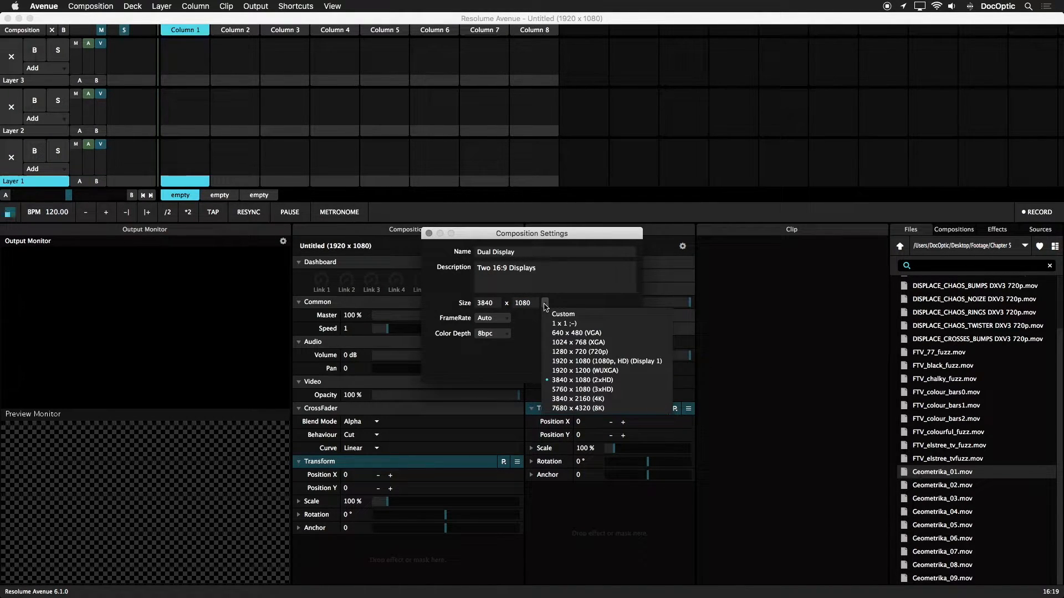
click(624, 381)
click(614, 372)
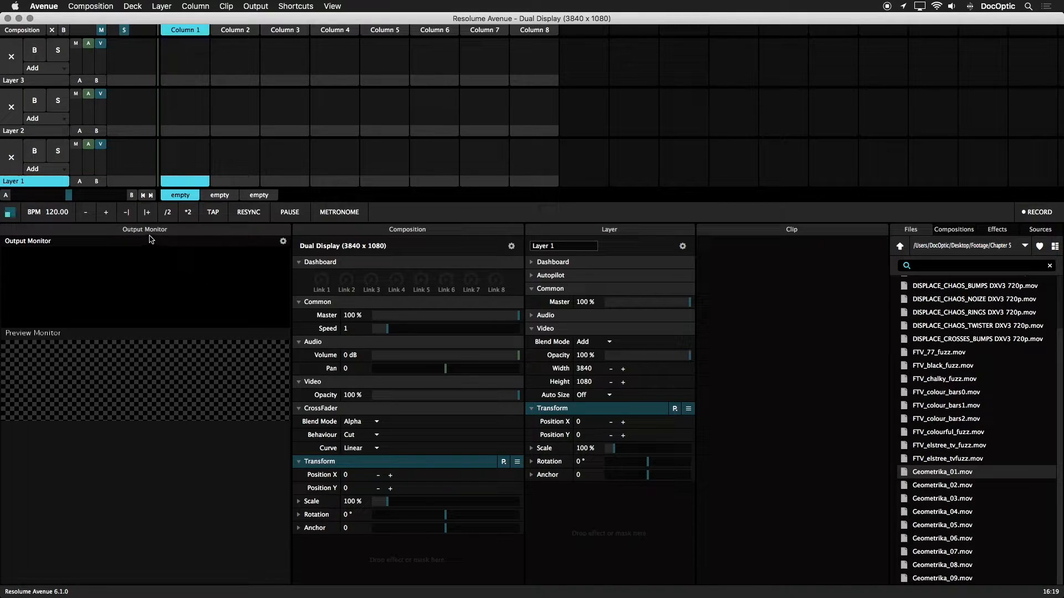
Step: Dock the Output Monitor panel full-width above the property panels and enlarge it, with the output and preview monitors side by side
drag(164, 230, 166, 228)
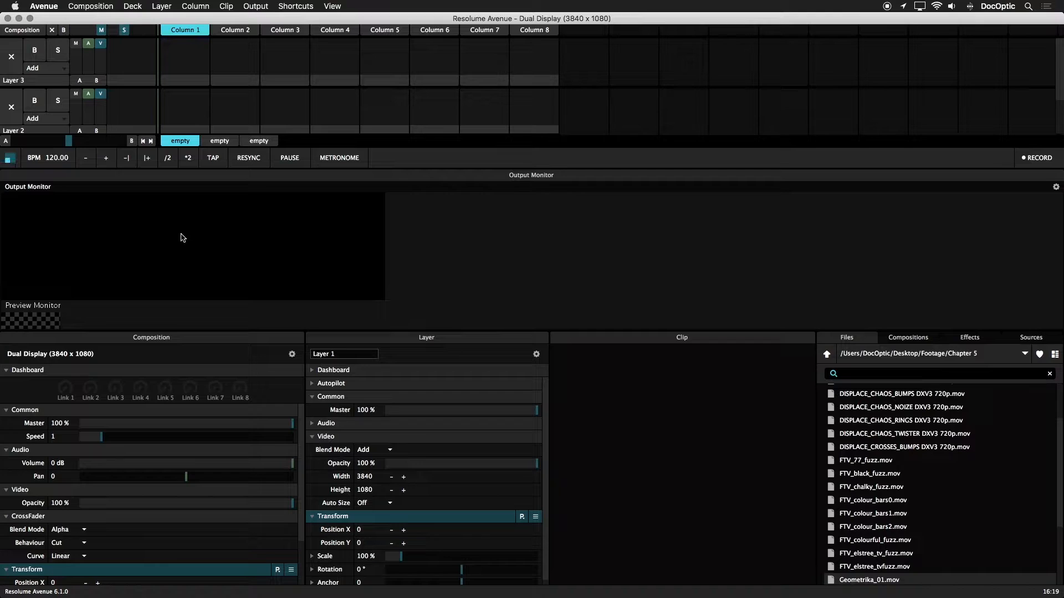
click(1056, 188)
click(1041, 209)
drag(585, 169, 582, 225)
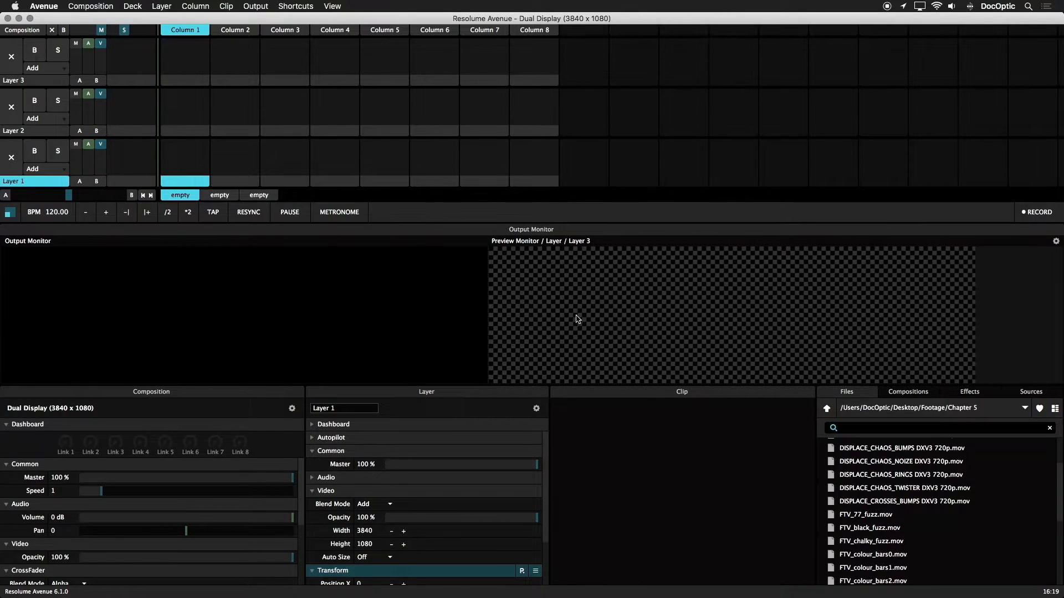
drag(589, 380, 589, 398)
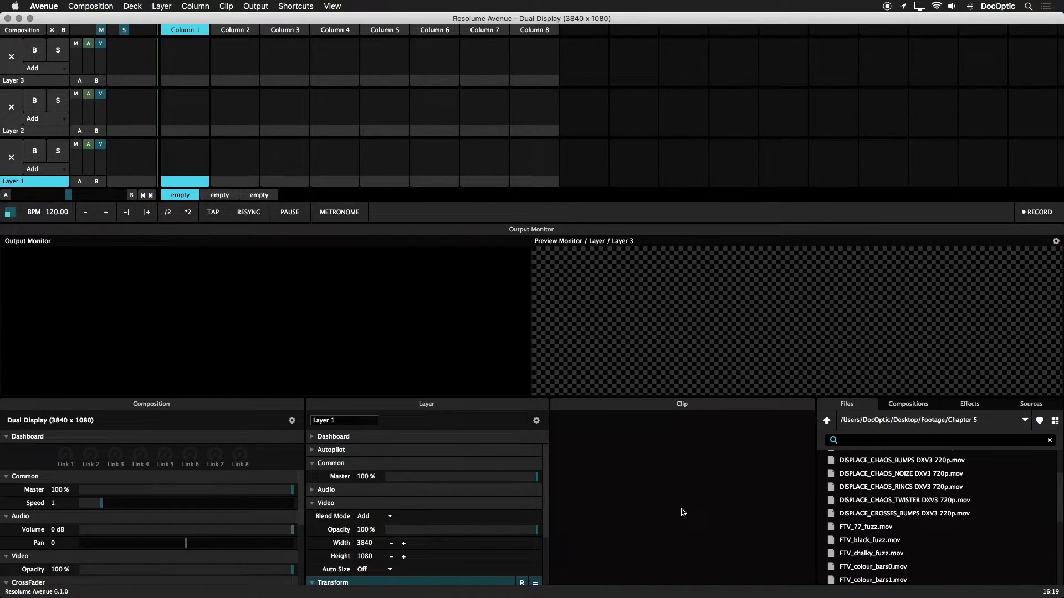
Step: Load the nine clips Geometrika_01 to Geometrika_09 into columns 1 to 3 across Layers 1 to 3
scroll(964, 526, down, 5)
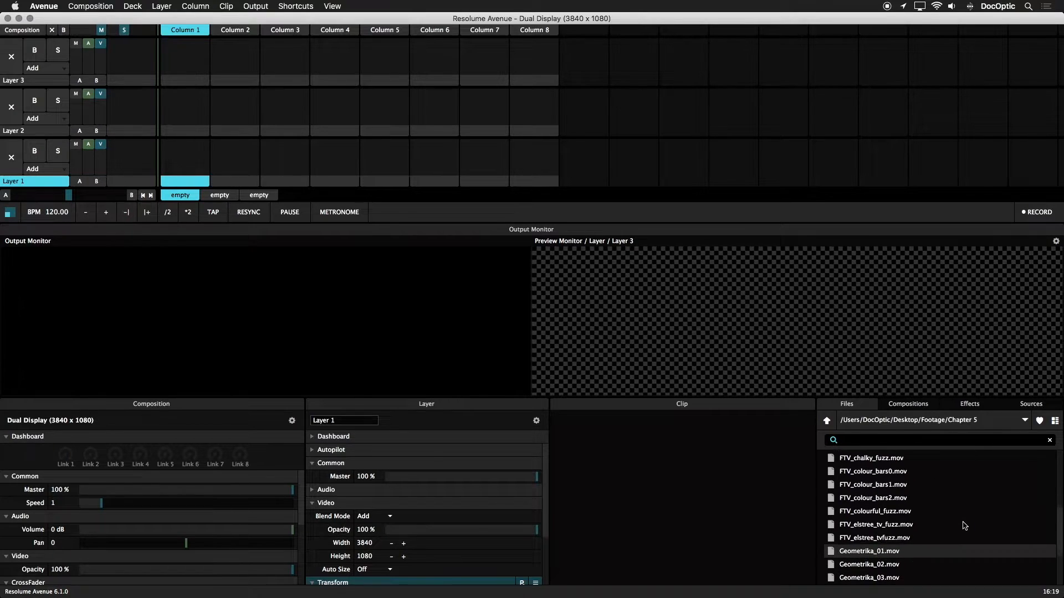
scroll(965, 525, down, 2)
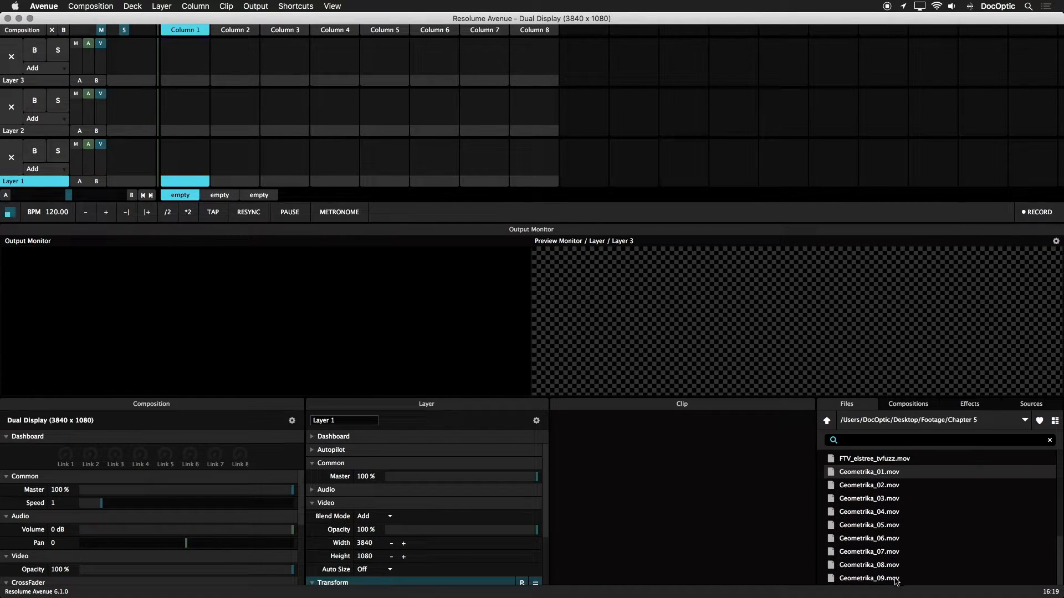
shift+click(896, 580)
drag(912, 502, 200, 34)
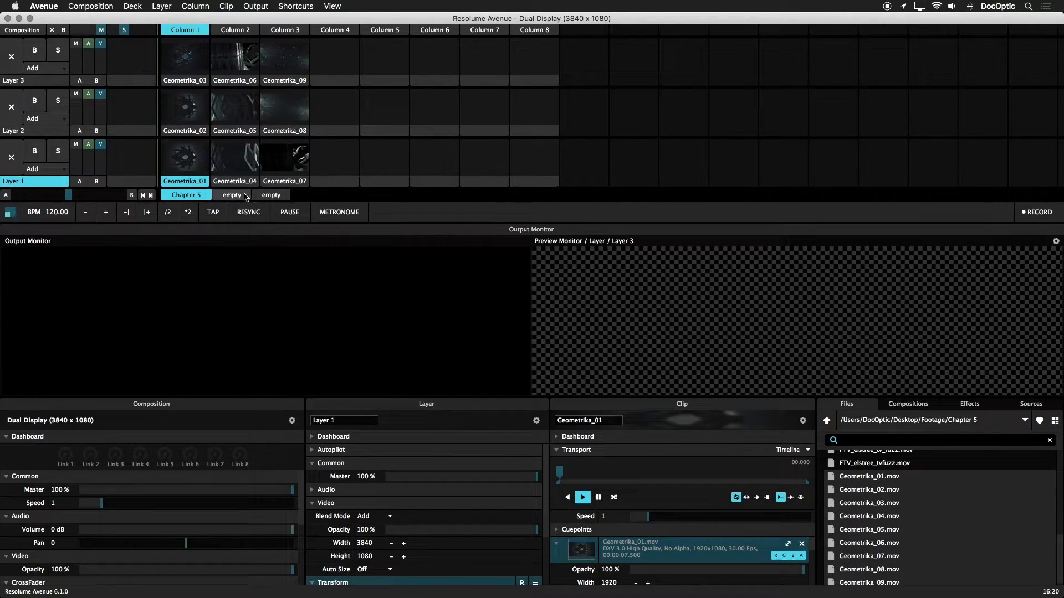
Step: Trigger Geometrika_04 in Layer 1, then set that layer's width to 1920 and its Auto Size to Fill
click(239, 161)
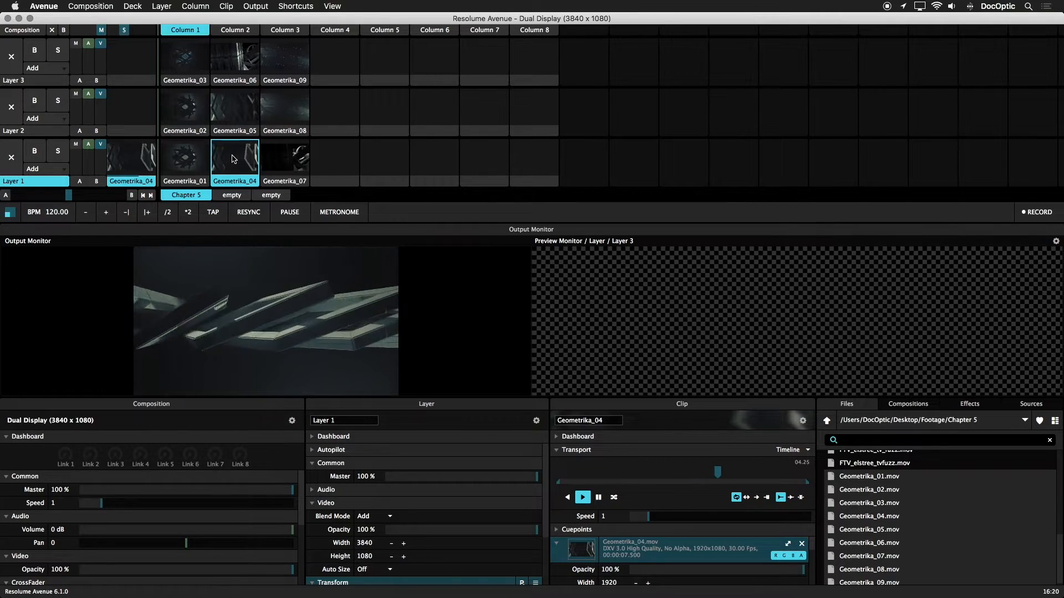
double_click(368, 544)
text(192)
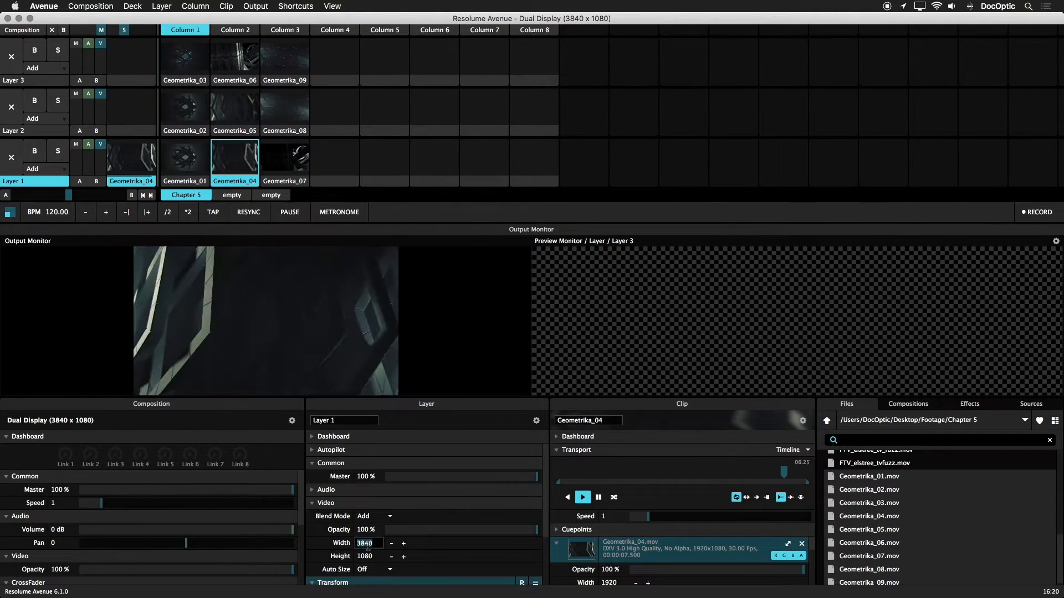
text(0)
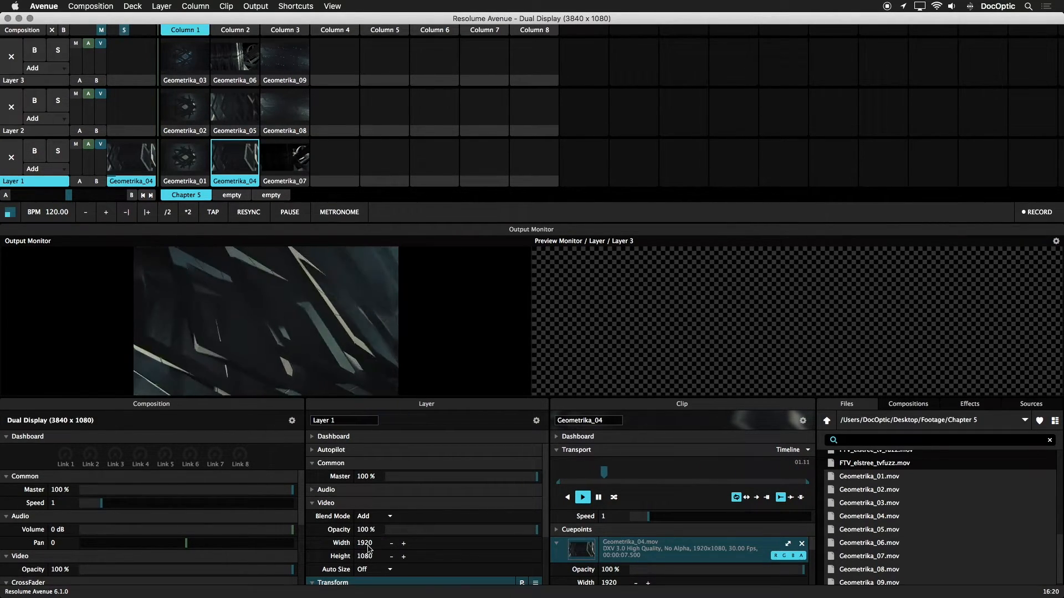
click(371, 571)
click(369, 539)
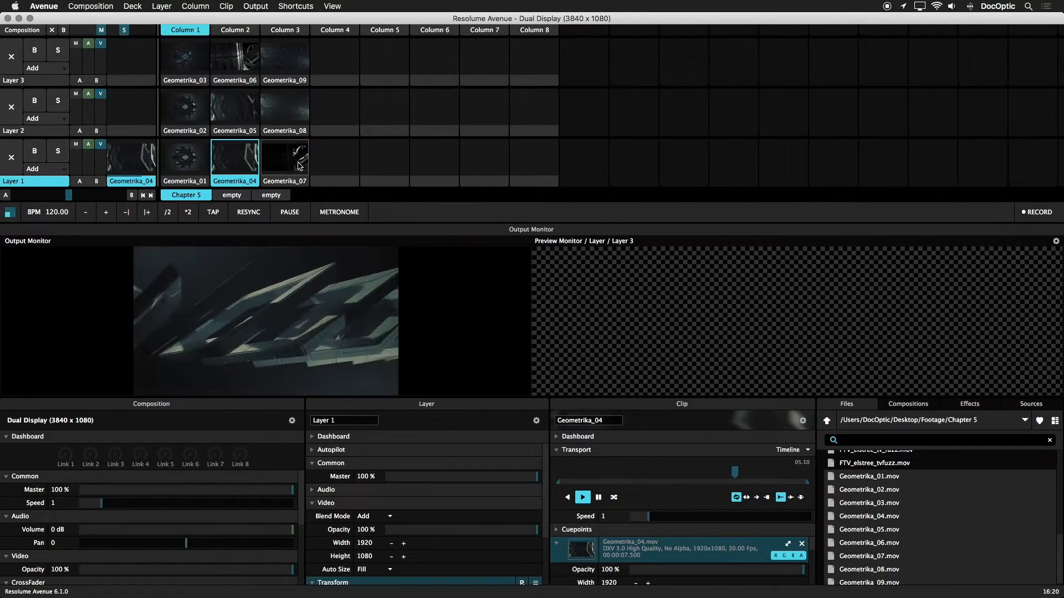
Step: Trigger Geometrika_07 and Geometrika_01 in Layer 1, then set the layer's Position X to -960
click(299, 166)
click(196, 161)
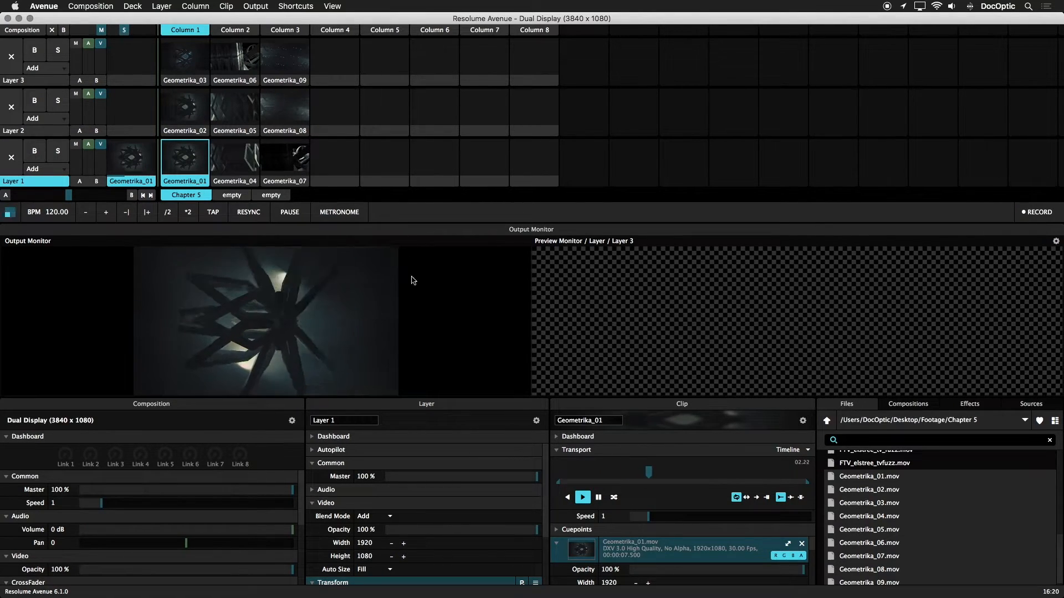
scroll(416, 515, down, 3)
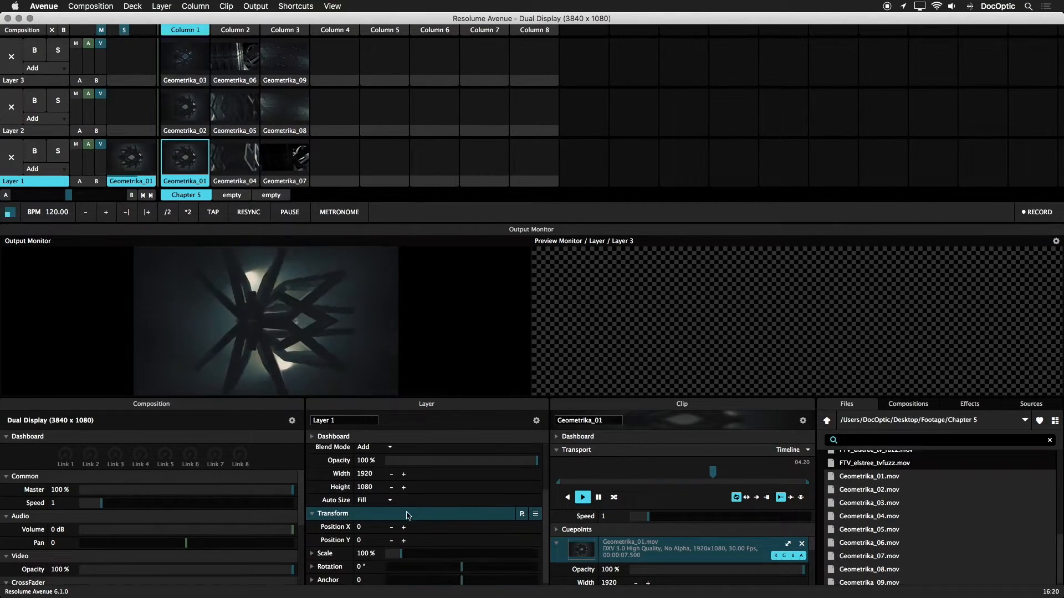
double_click(377, 526)
text(-960)
key(Return)
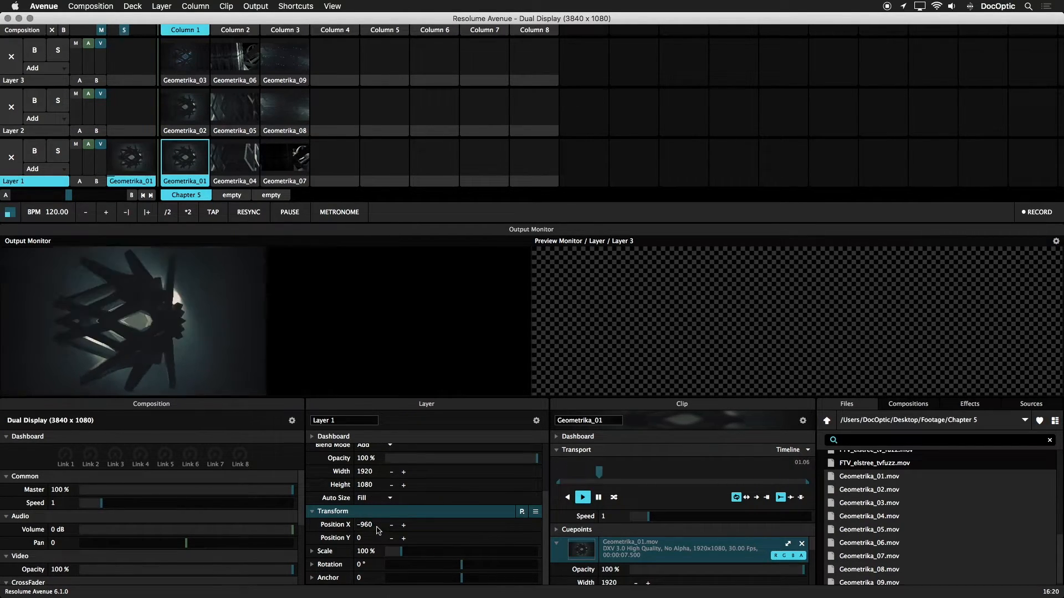
Step: Trigger Geometrika_08 in Layer 2 and set that layer's width to 1920
click(50, 131)
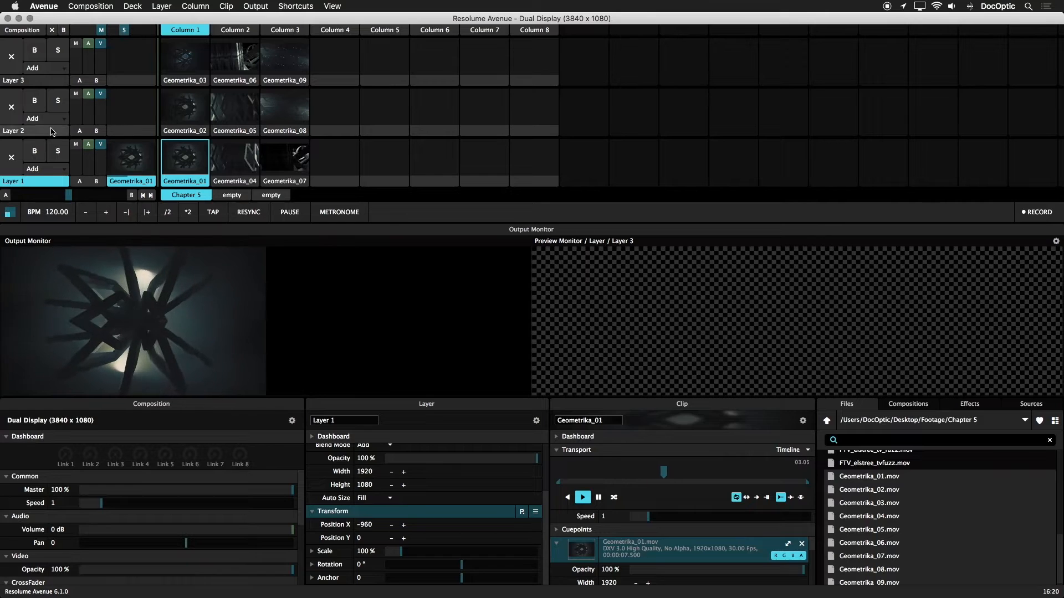
click(280, 113)
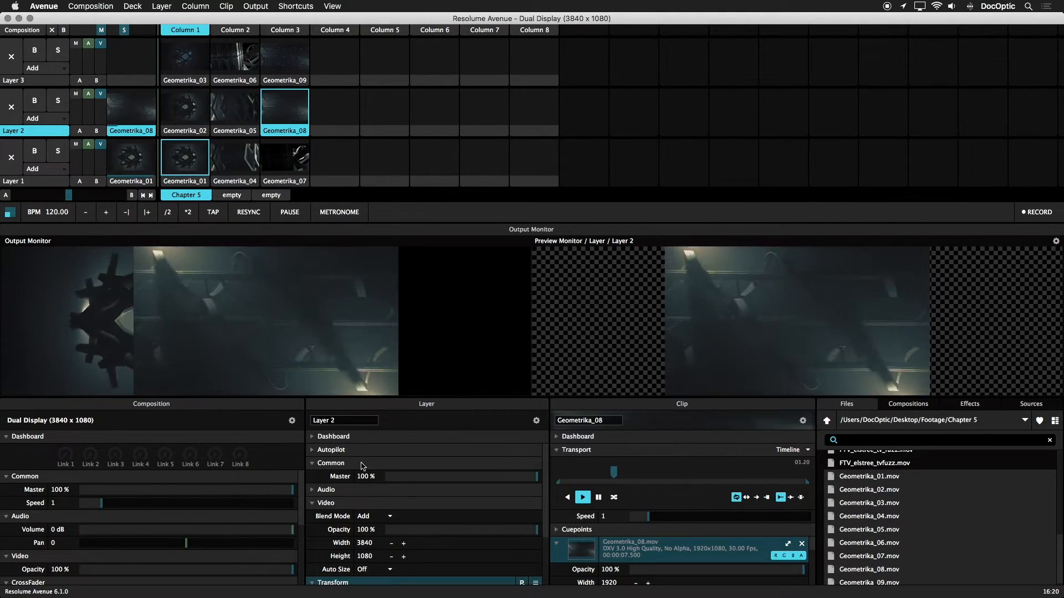
double_click(369, 543)
text(1920)
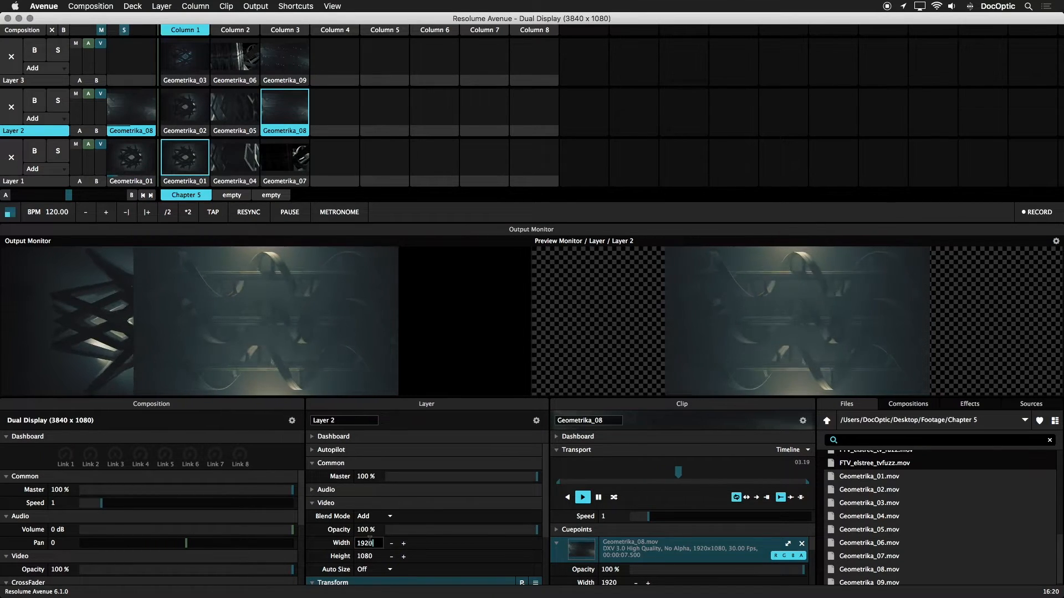
key(Return)
Step: Set Layer 2's Position X to 960
scroll(369, 543, down, 3)
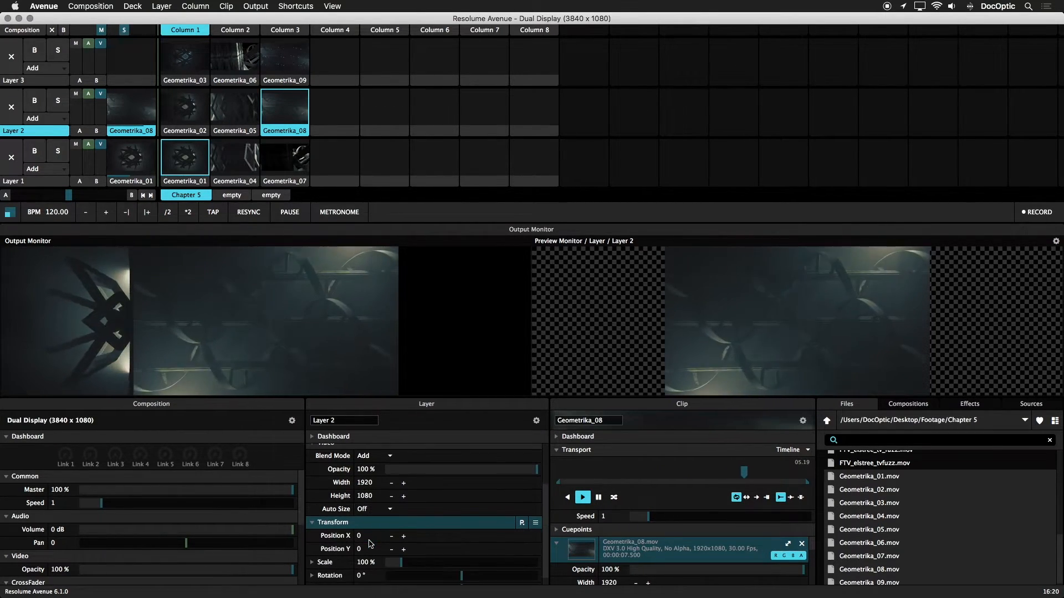
double_click(367, 531)
text(960)
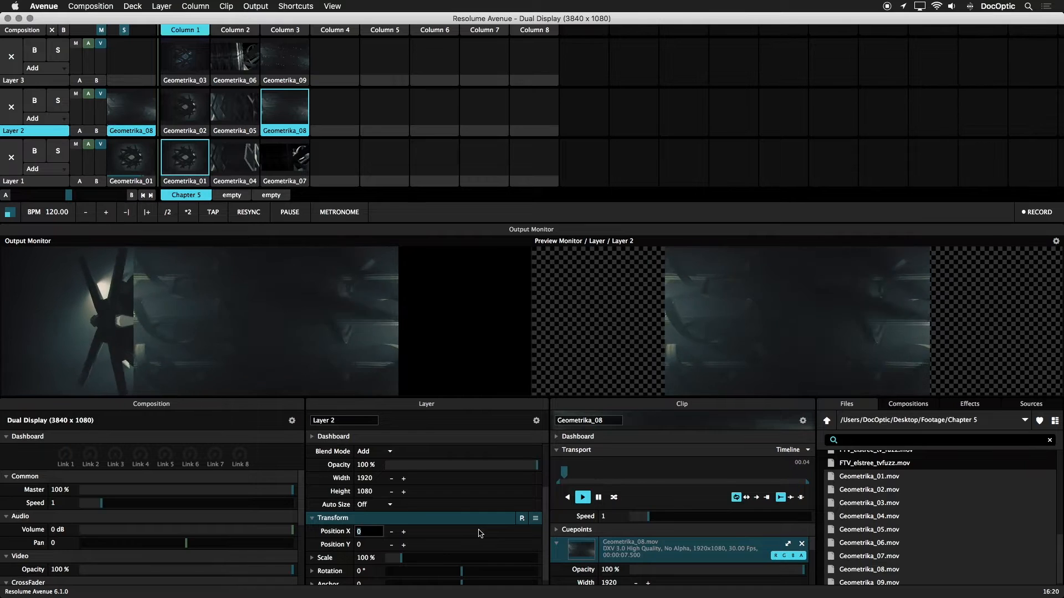
key(Return)
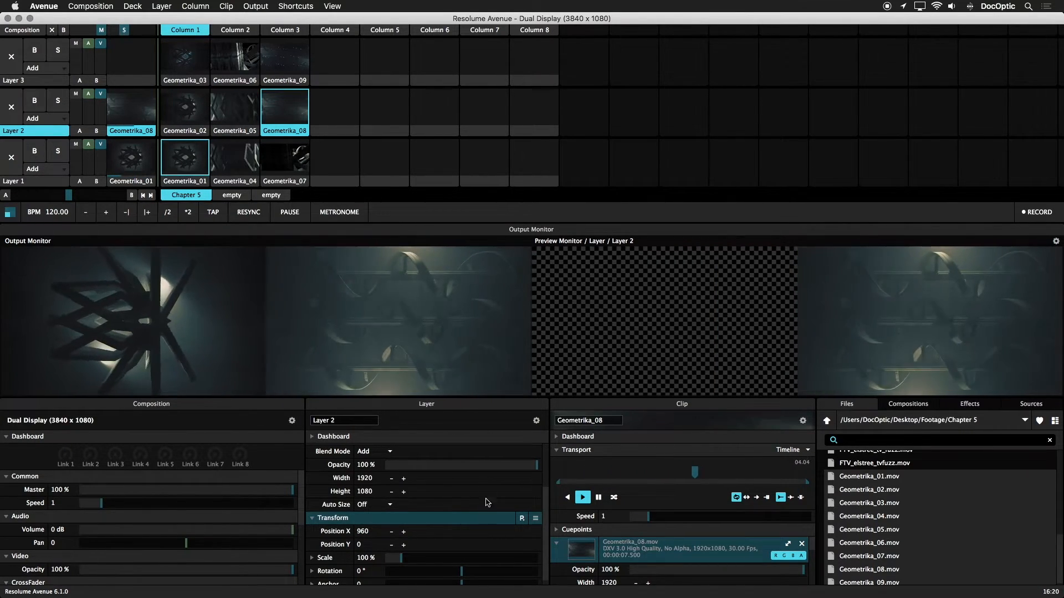
Step: Set Layer 3's Auto Size to Fill and trigger Geometrika_06 in that layer
click(59, 82)
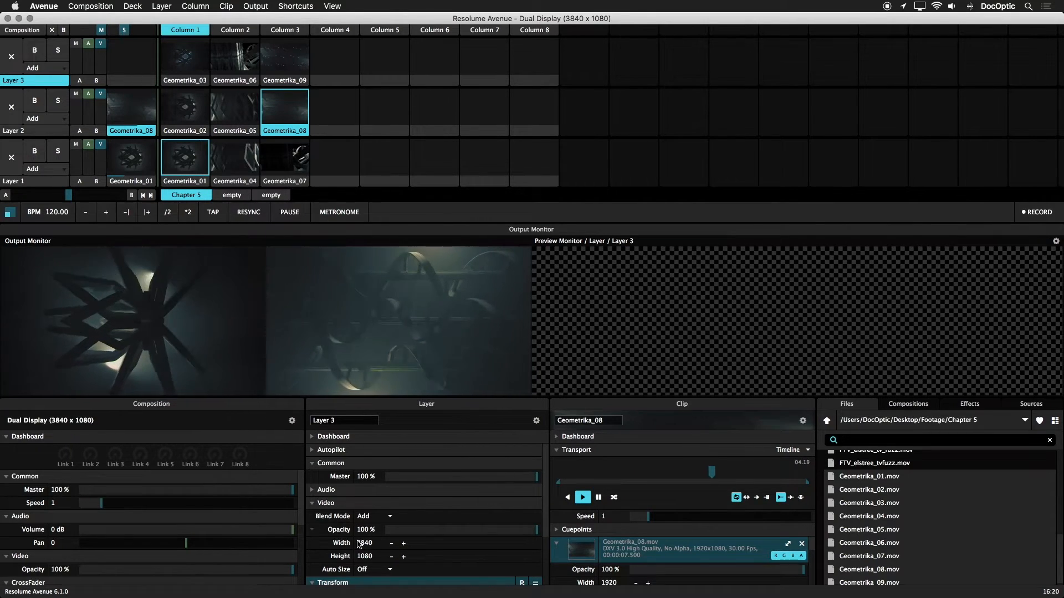
click(379, 571)
click(373, 548)
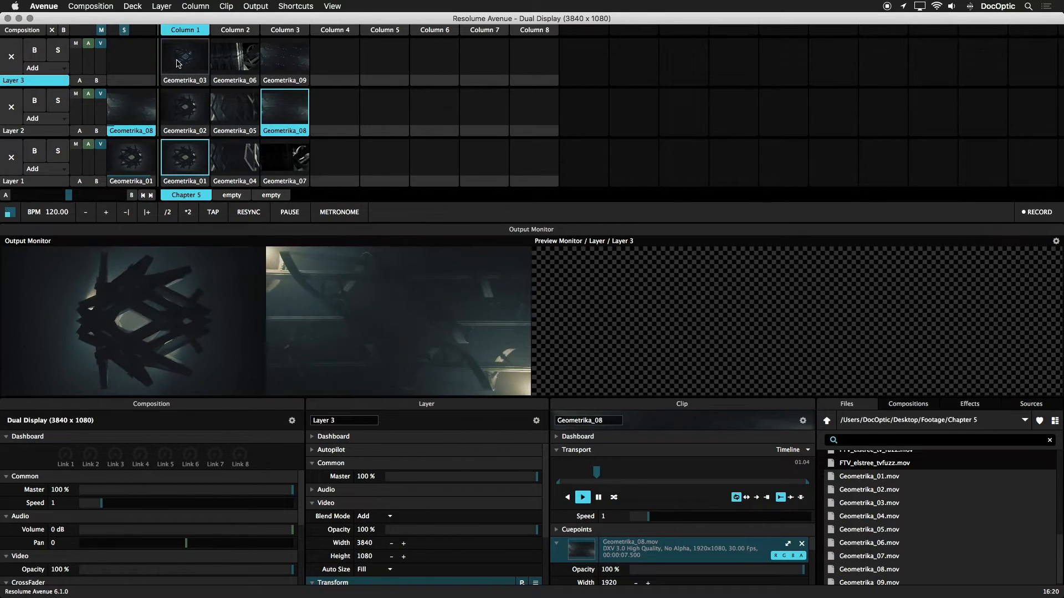
click(241, 62)
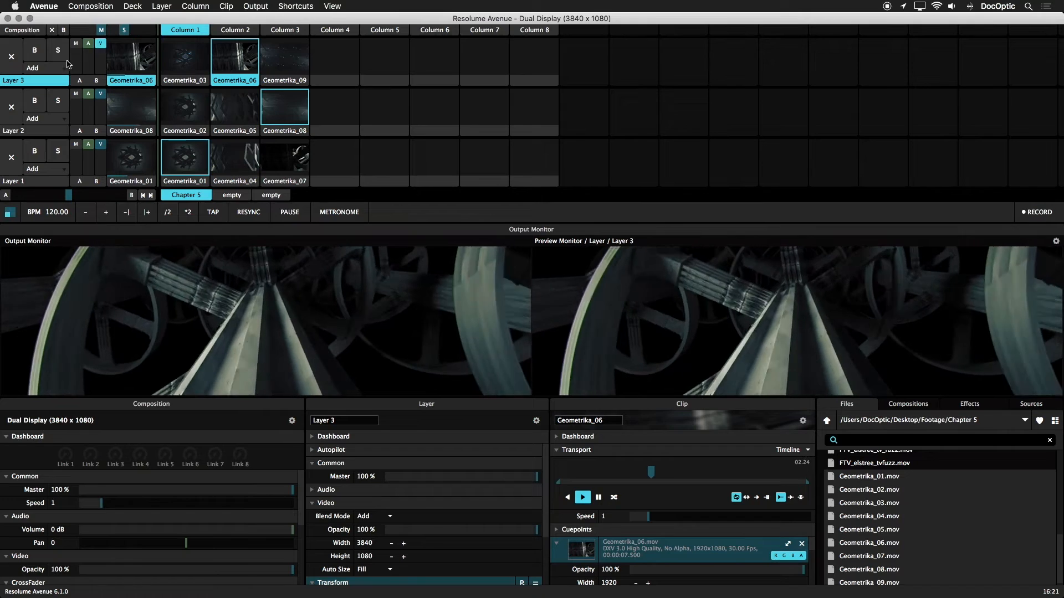
Step: Clear Layer 3 and trigger Geometrika_05 followed by Geometrika_08 in Layer 2
click(12, 58)
click(232, 110)
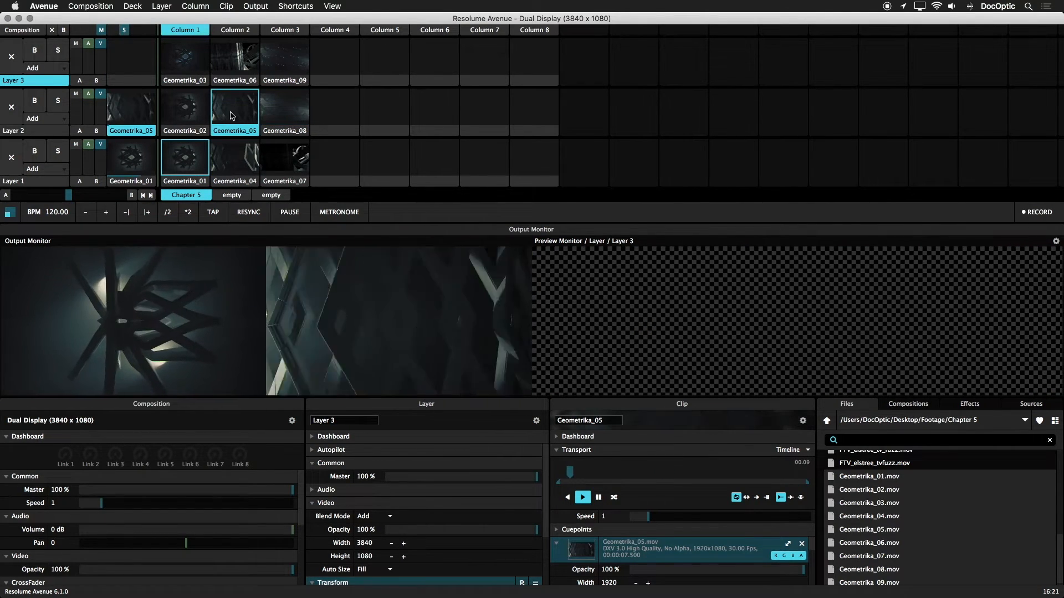
click(281, 109)
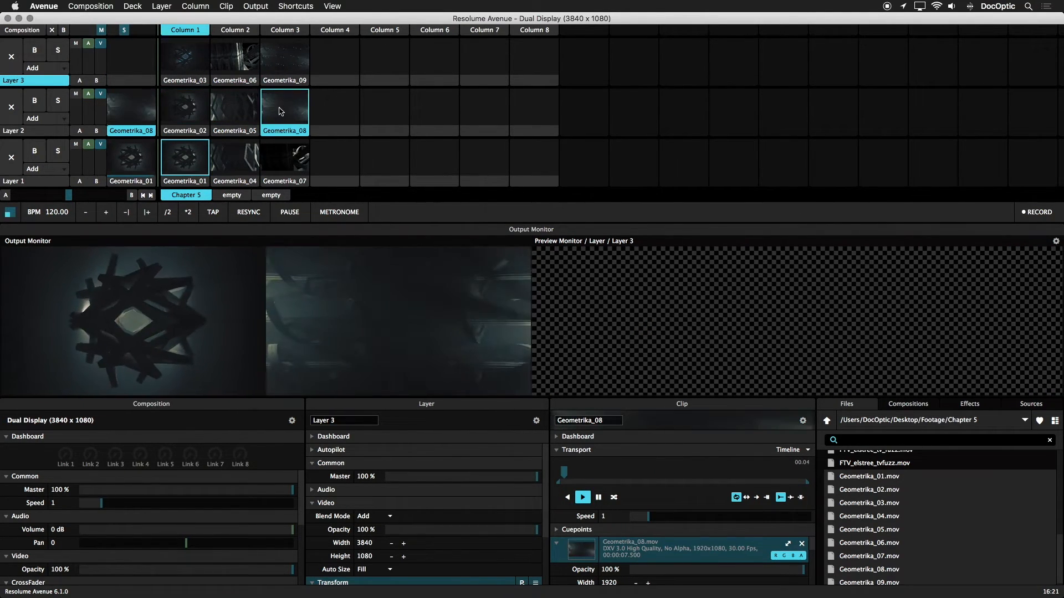
Step: Clear Layer 2 and play Geometrika_07 in Layer 1, followed by clearing Layer 1 and playing Geometrika_03 in Layer 3
click(11, 107)
click(248, 164)
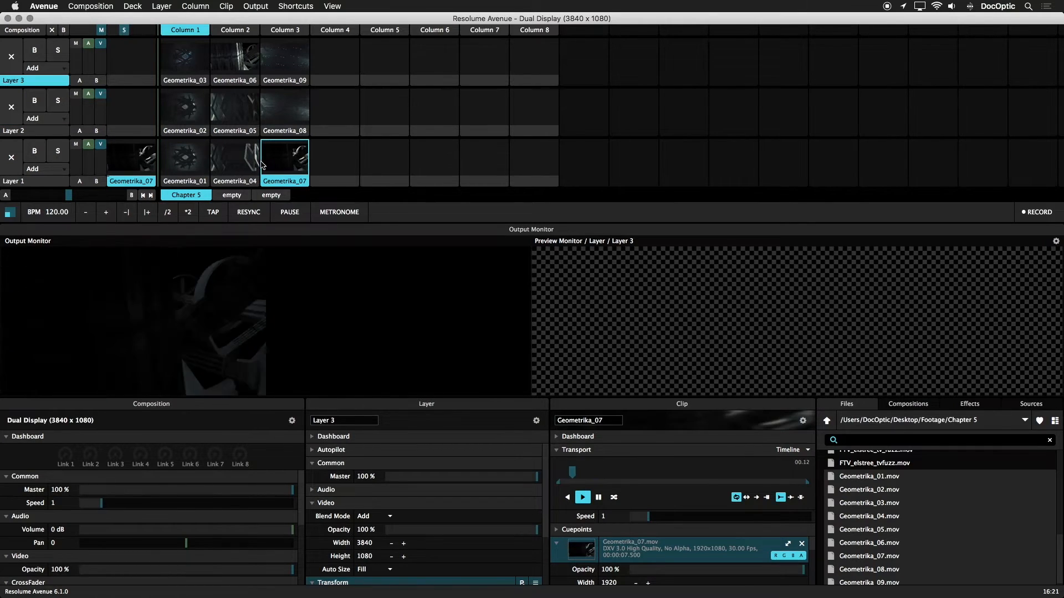
click(11, 157)
click(196, 66)
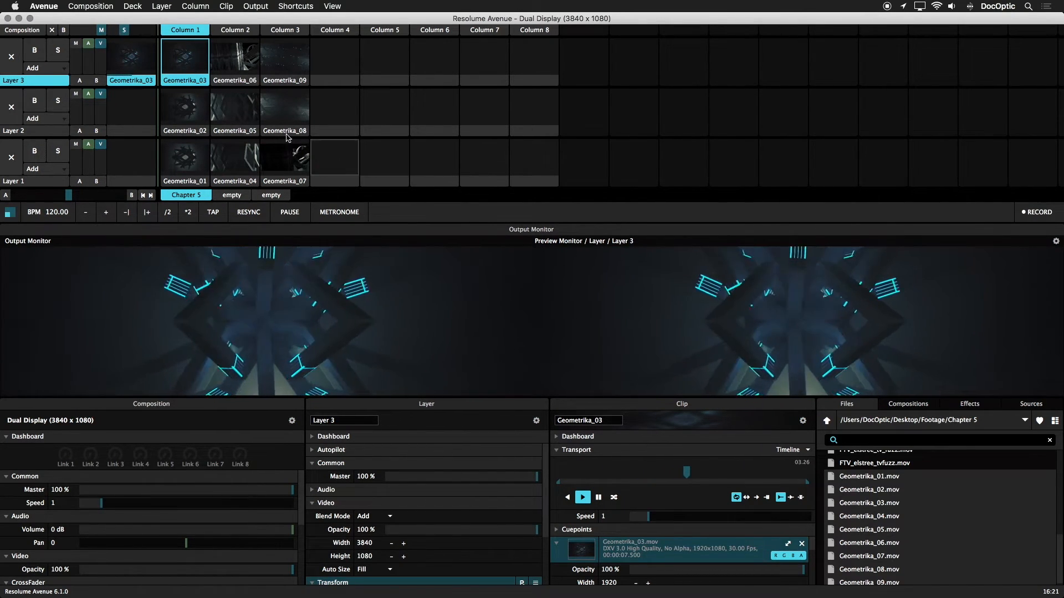
Step: Save the Dual Display composition with its current layer and clip setup
click(103, 7)
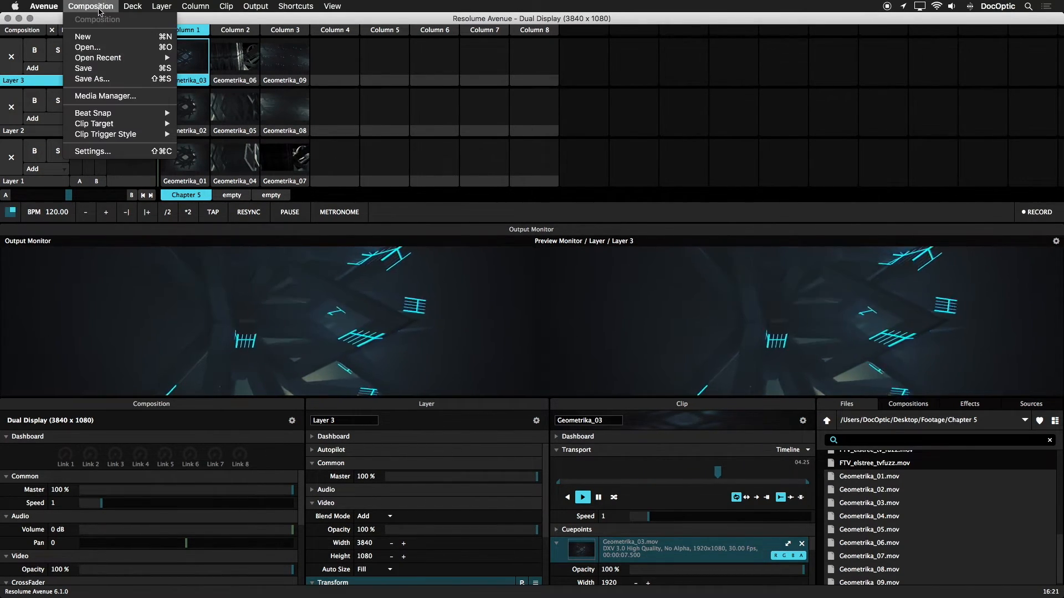
click(109, 69)
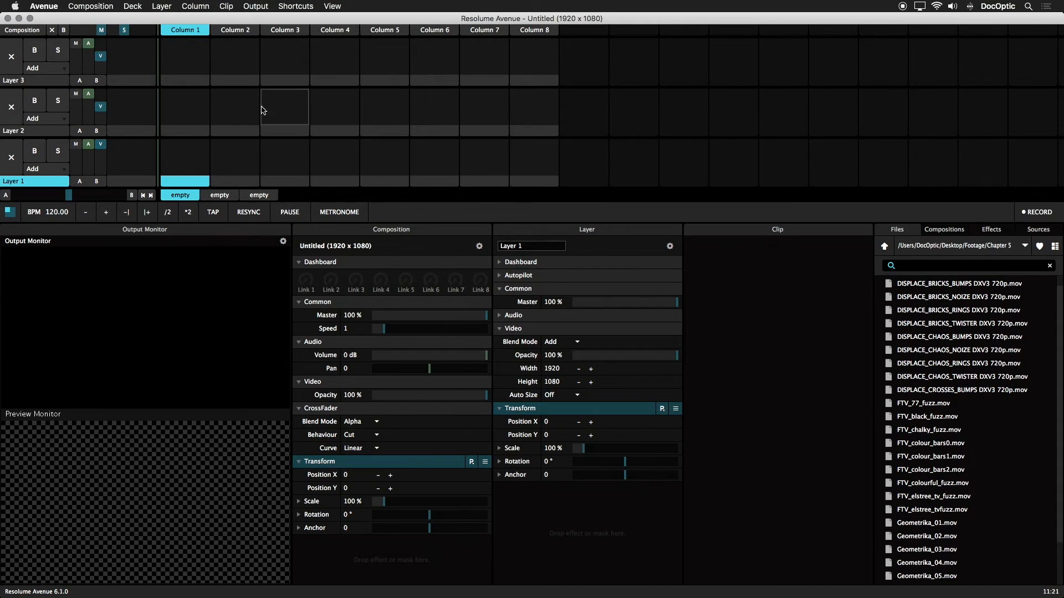
Step: Look through the recently opened compositions, and show the list of saved compositions with their decks
click(104, 7)
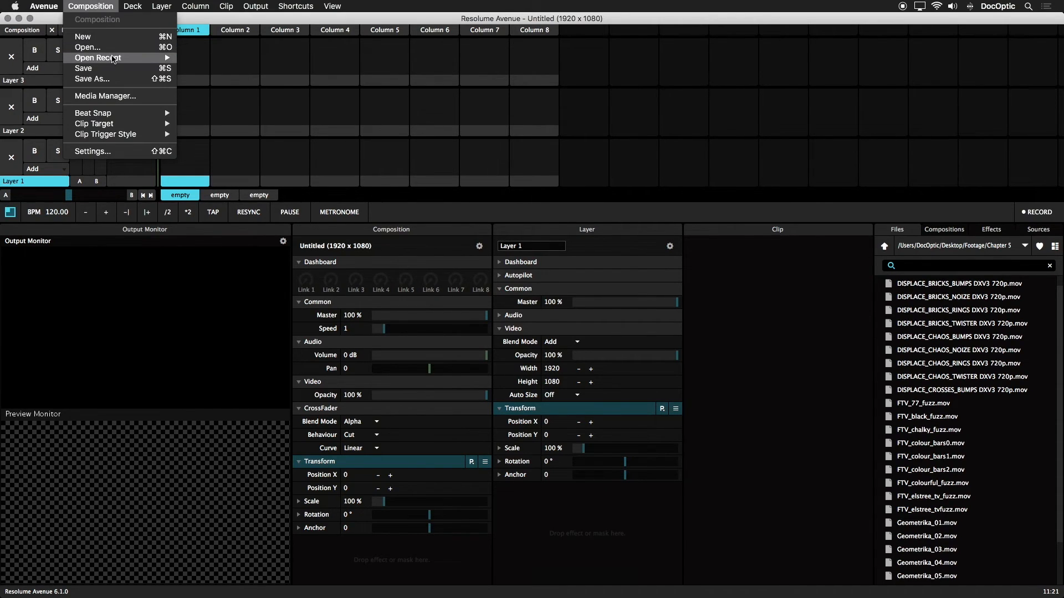
mouse_move(151, 59)
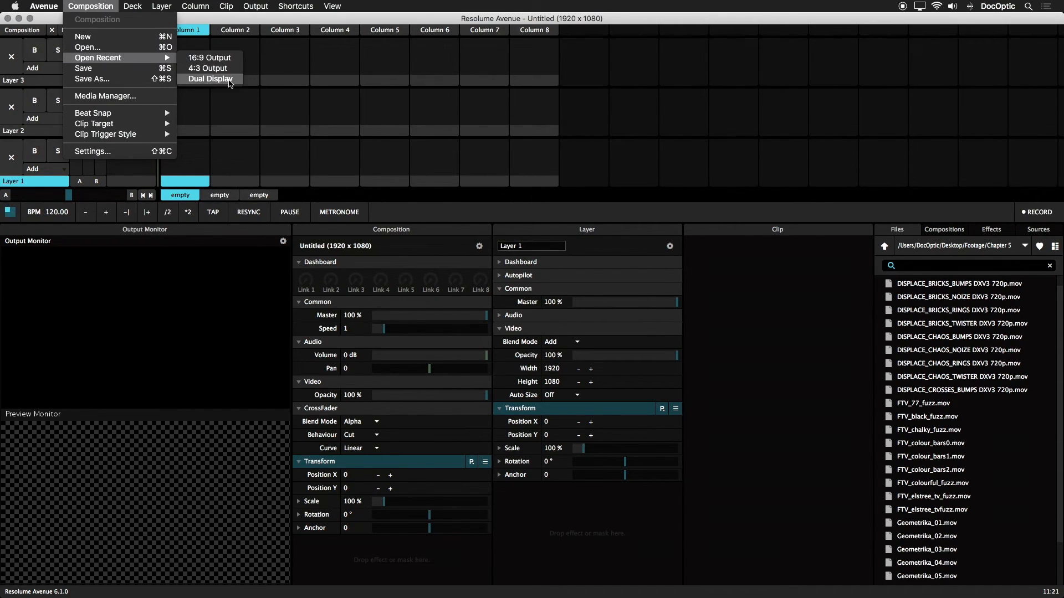
click(834, 226)
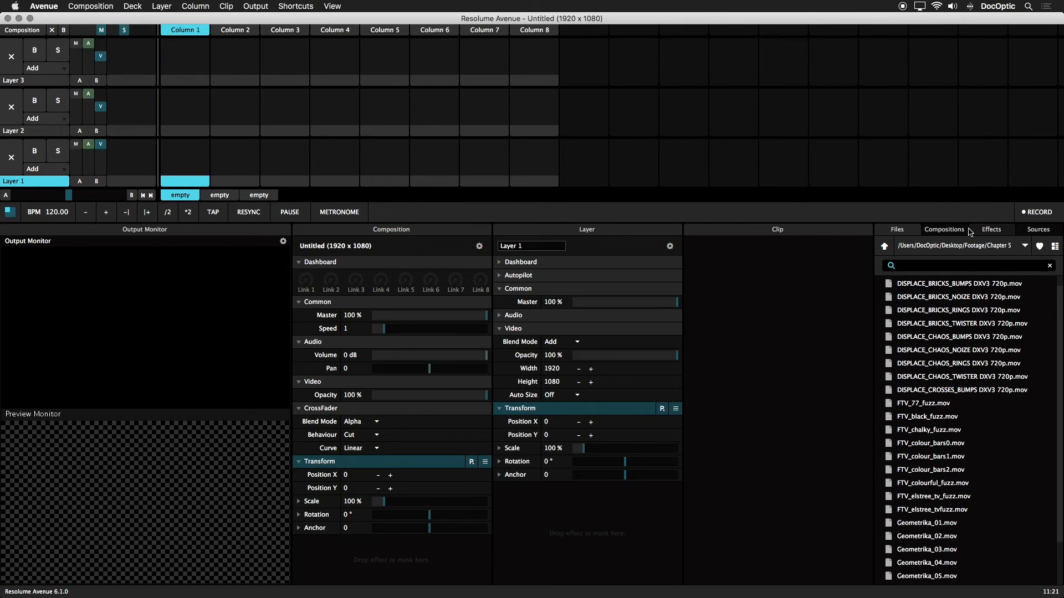
click(954, 229)
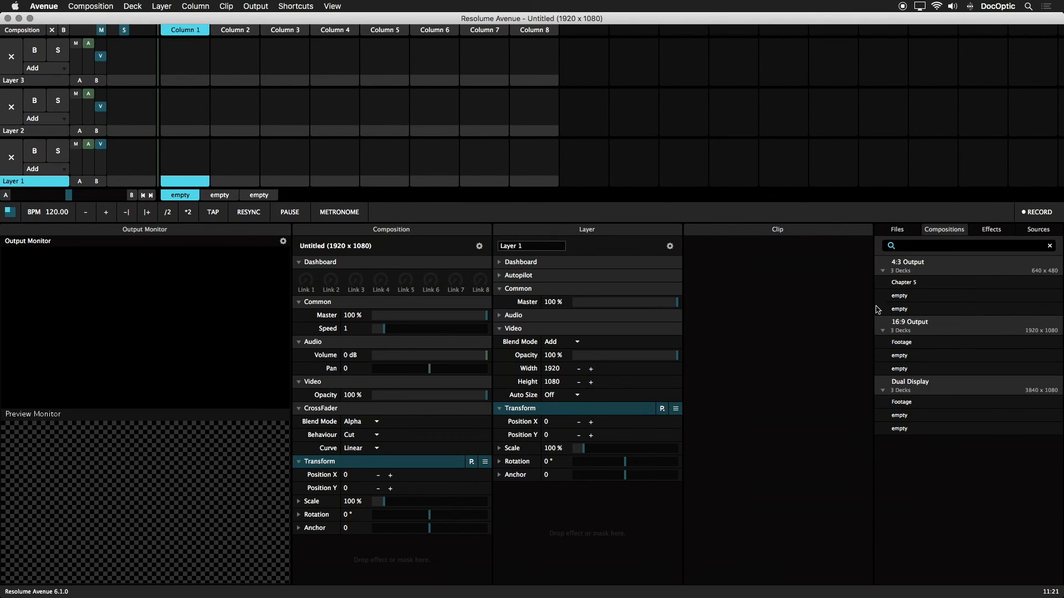